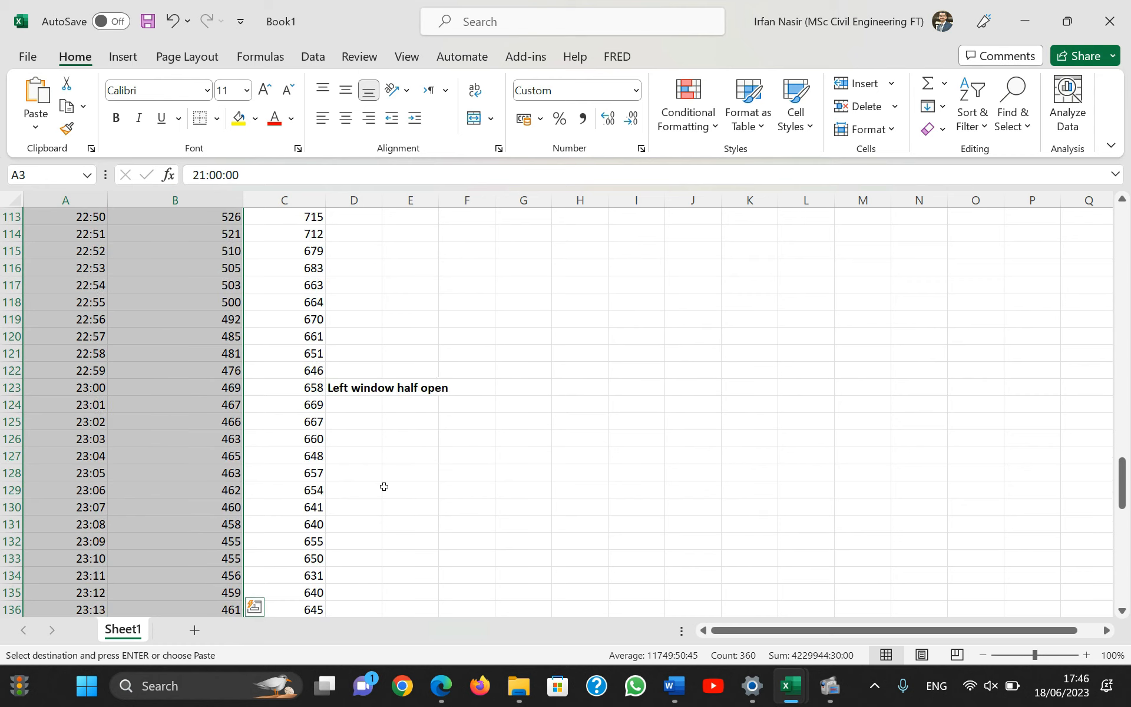
scroll(382, 479, up, 8)
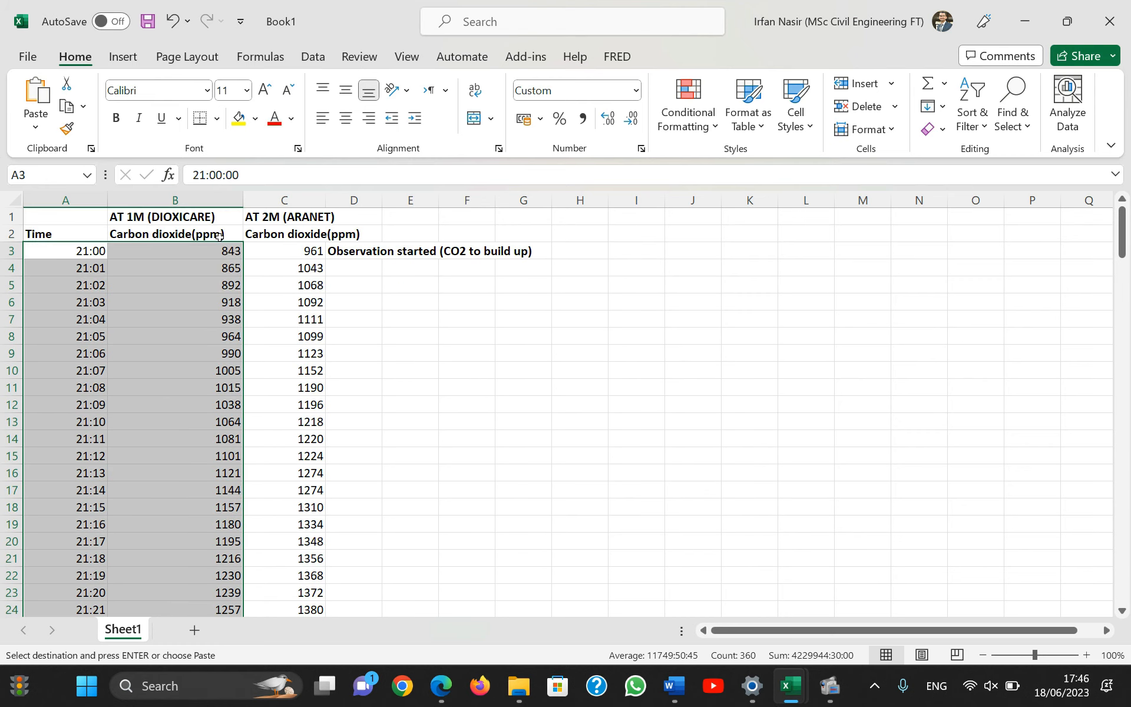
Insert a 2-D line chart of the selected time values and 1 m carbon dioxide readings, and move it clear of the data columns.
click(124, 57)
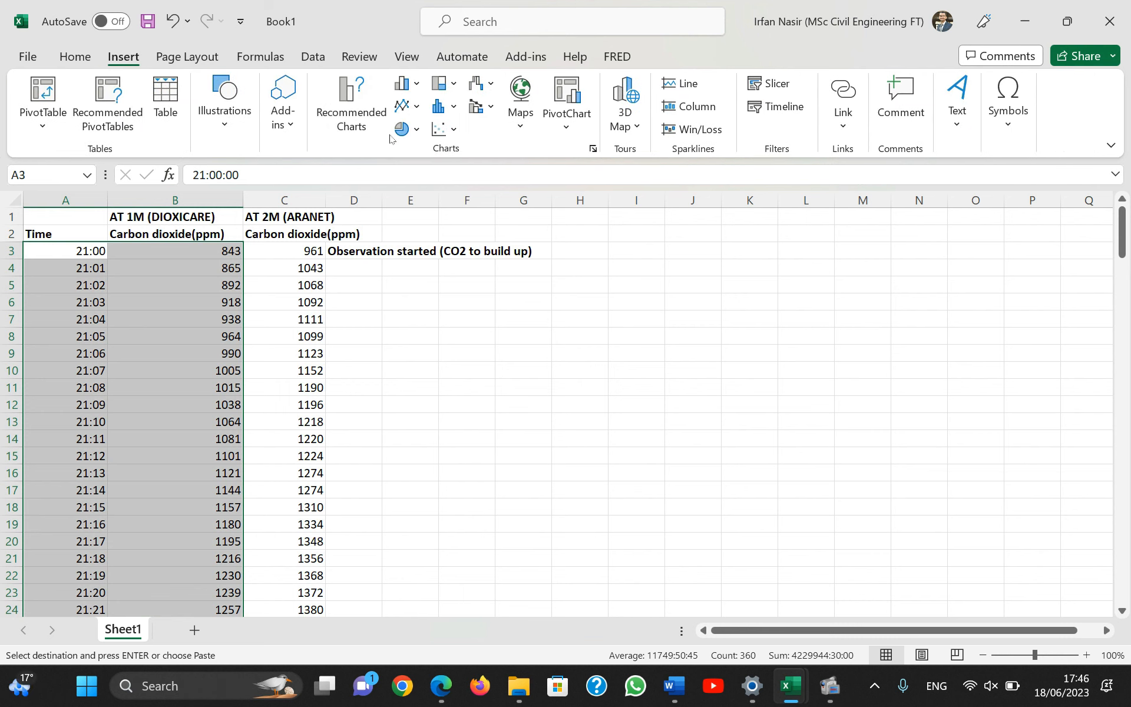
click(441, 130)
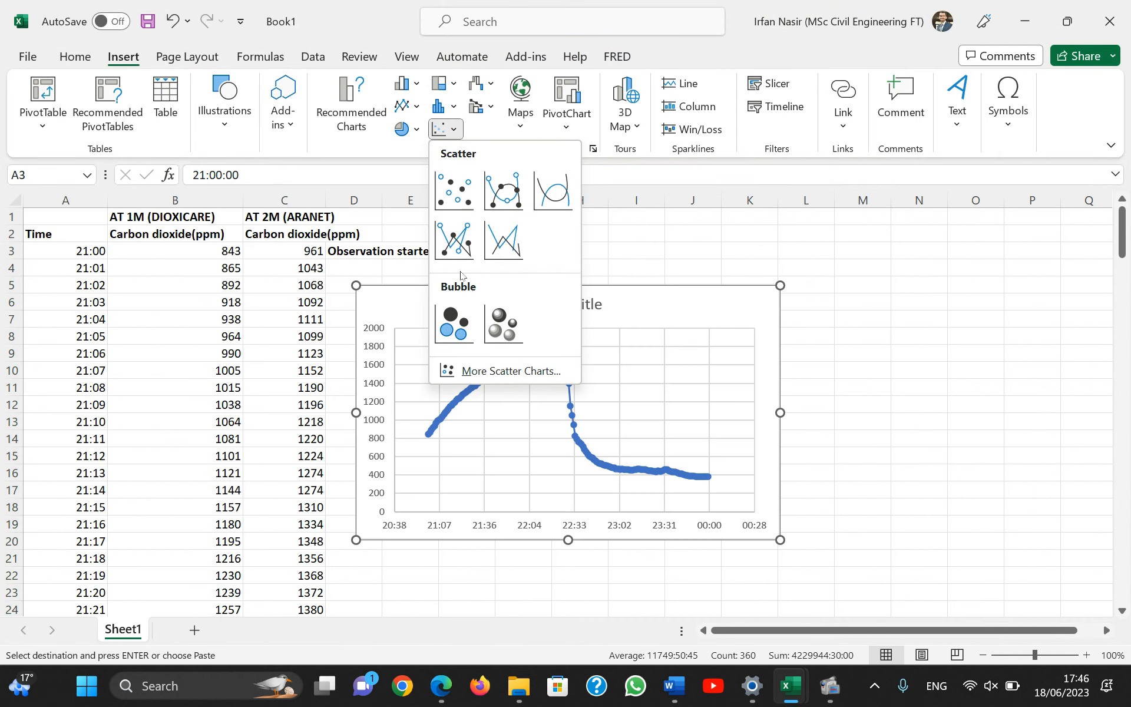
click(415, 108)
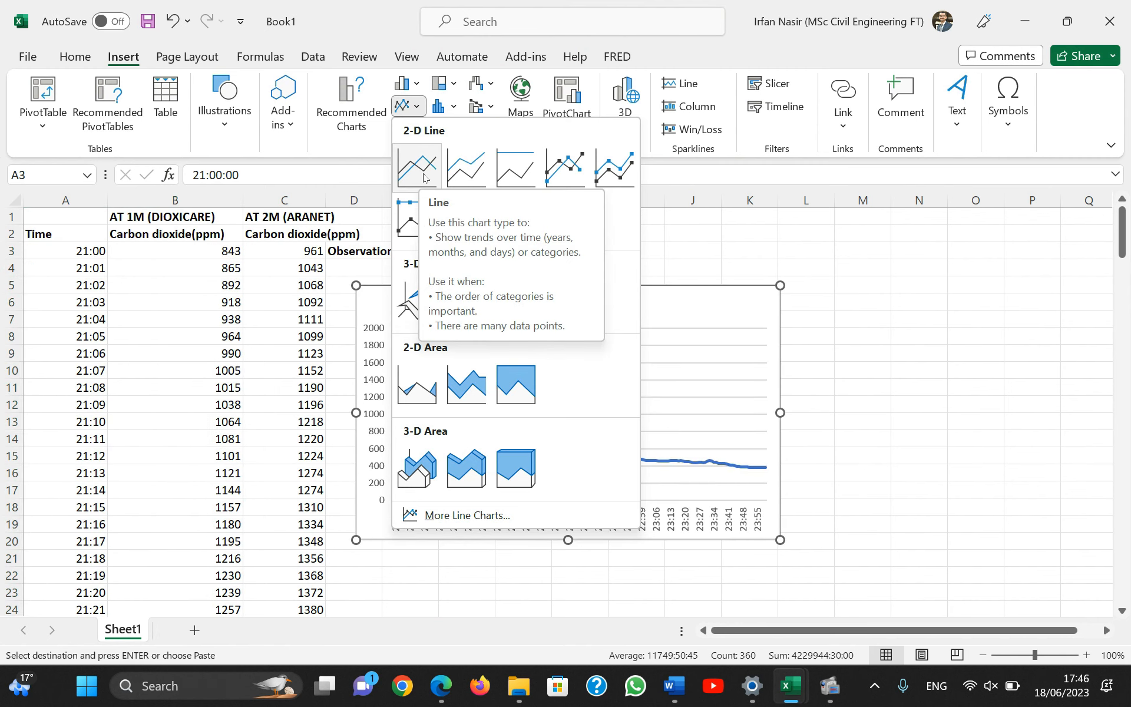
click(423, 178)
drag(658, 303, 729, 298)
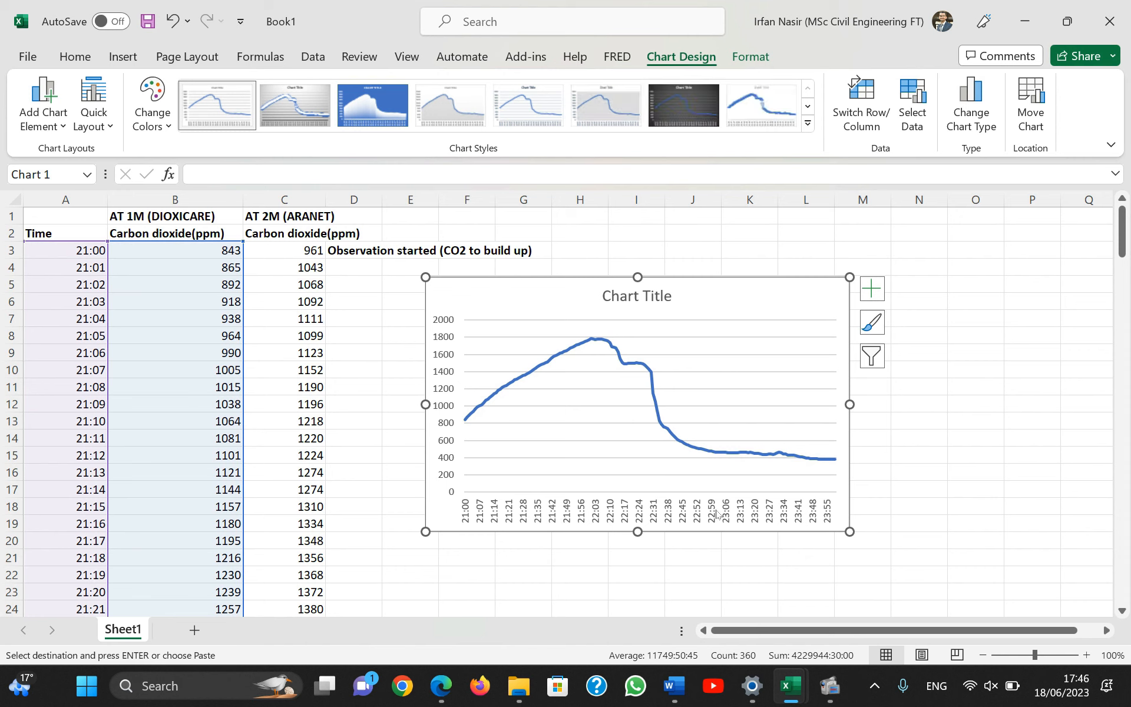
Try the chart as a scatter with smooth lines and markers, and delete it.
click(628, 517)
click(123, 57)
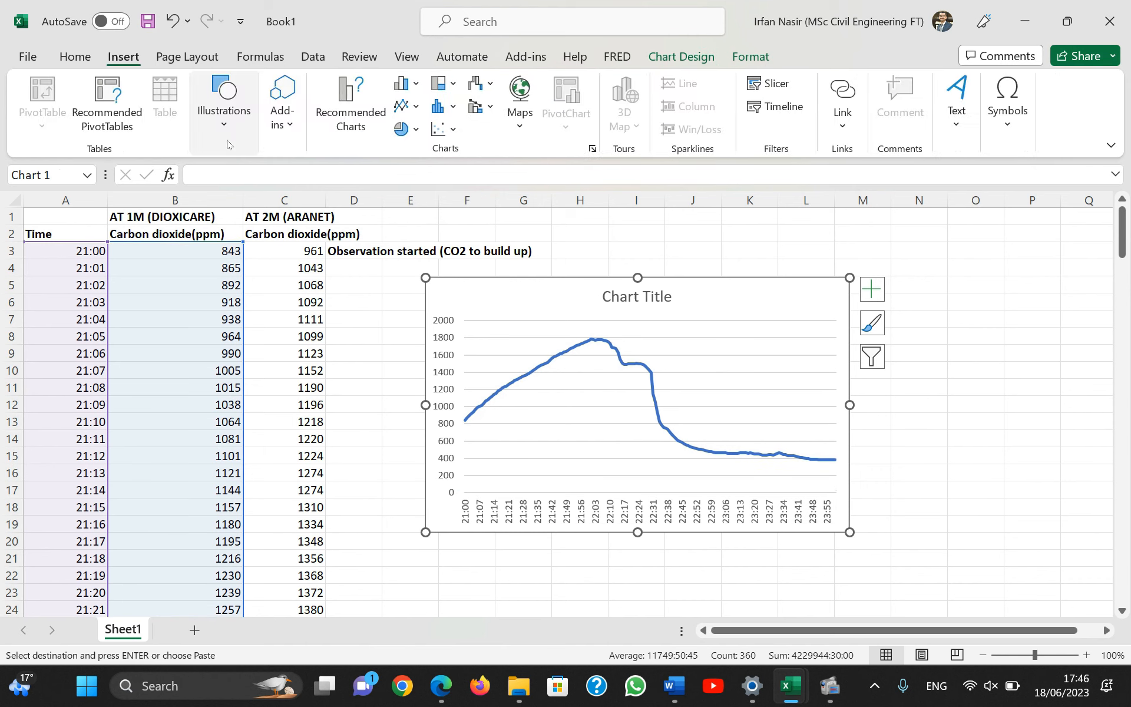
click(445, 129)
click(505, 209)
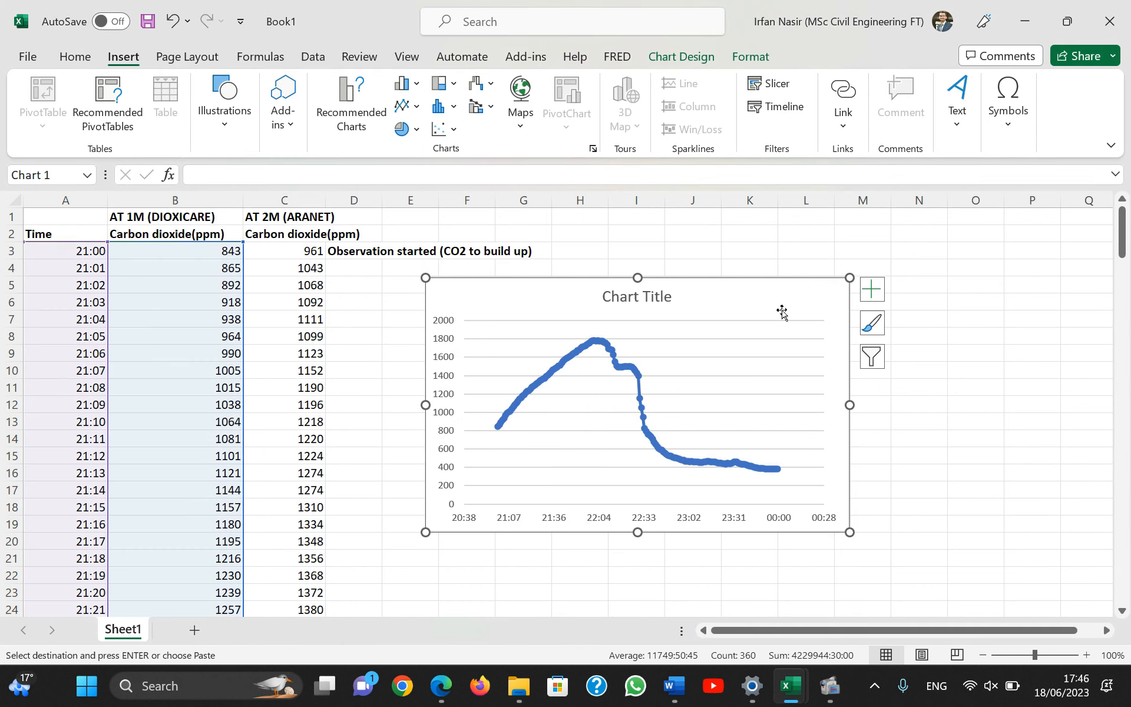
key(Delete)
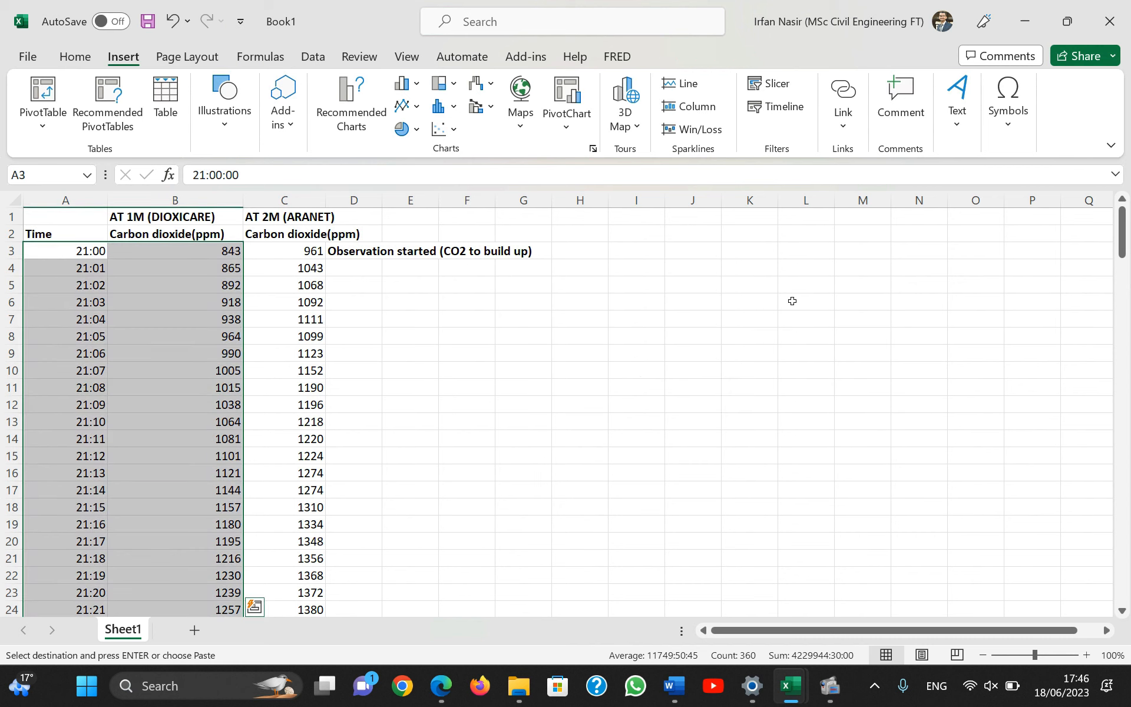
Insert a new 2-D line chart from the time and 1 m readings and place it beside the data.
click(408, 83)
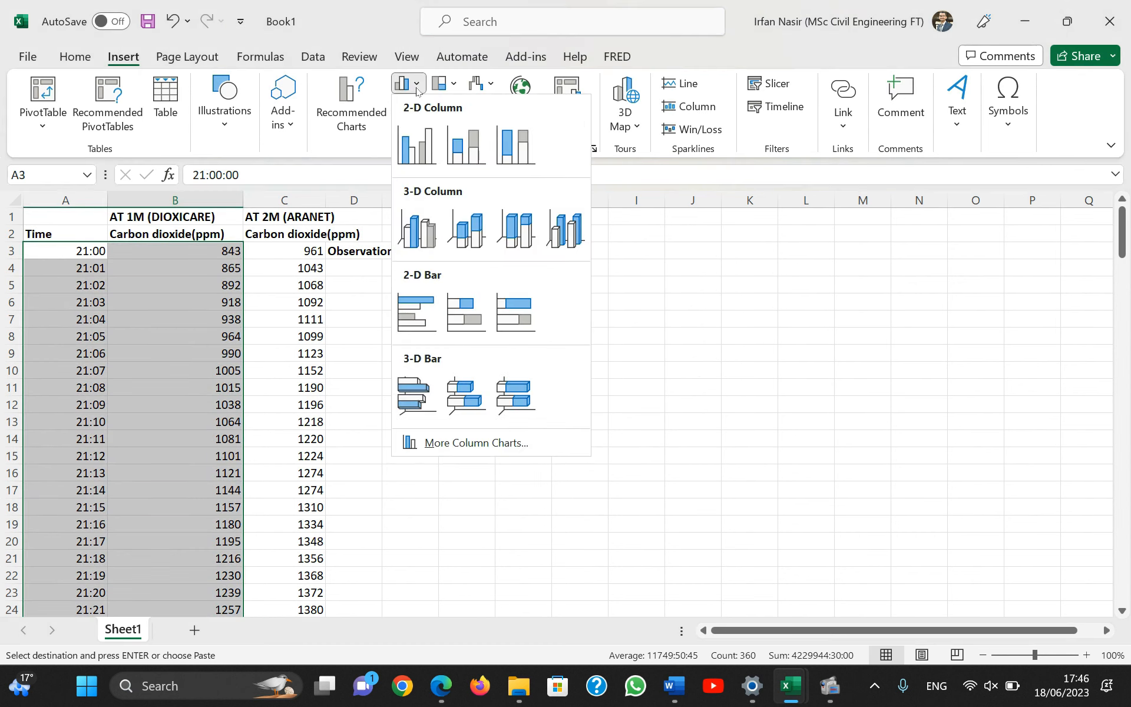
click(382, 117)
click(409, 106)
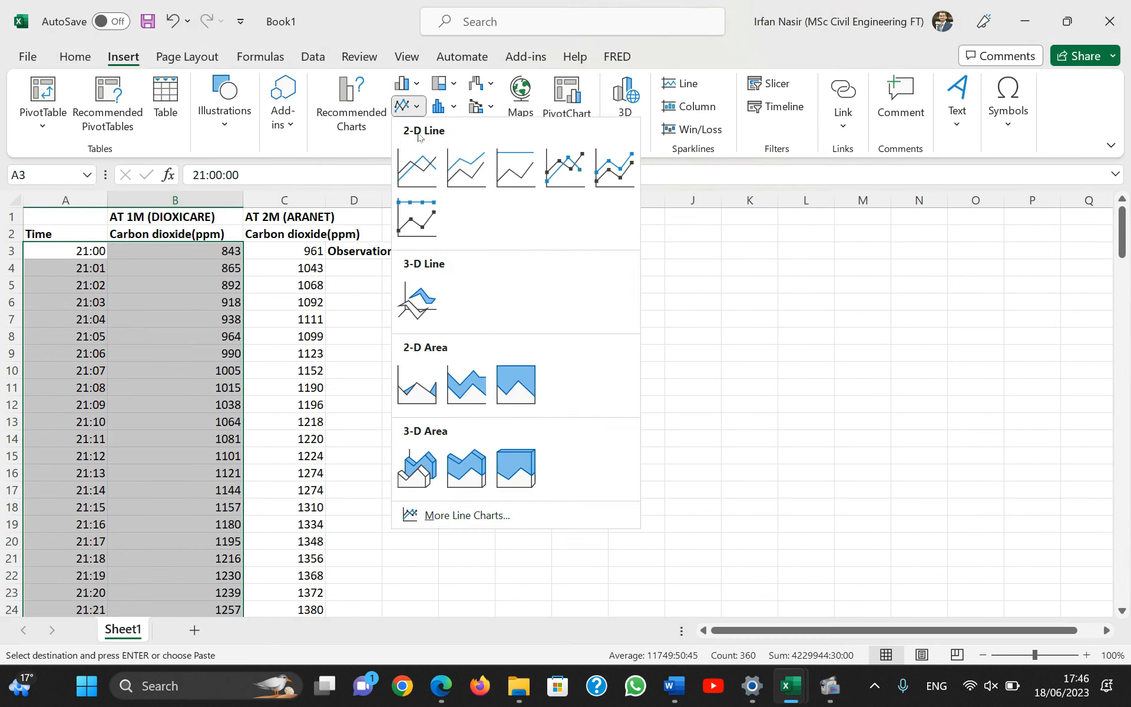
click(429, 182)
drag(619, 308, 808, 336)
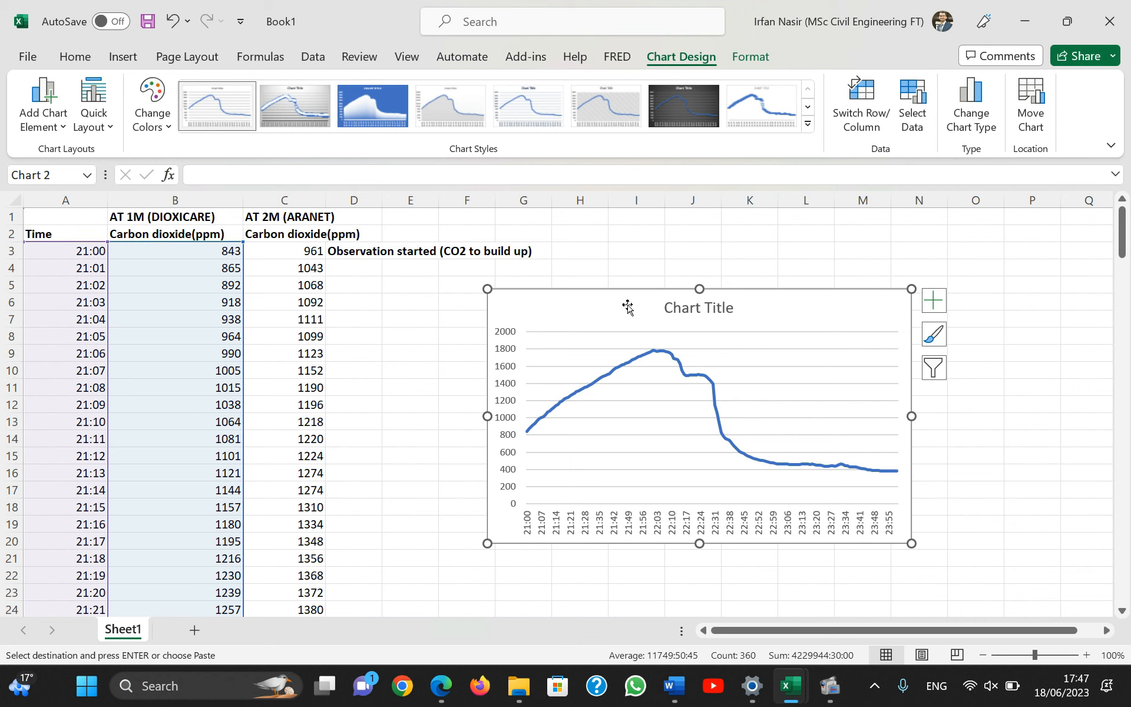
Insert a 2-D line chart from the times in A3:A182 and the 2 m readings in C3:C182, and place it below the first chart.
click(405, 325)
drag(71, 251, 85, 576)
scroll(274, 445, up, 20)
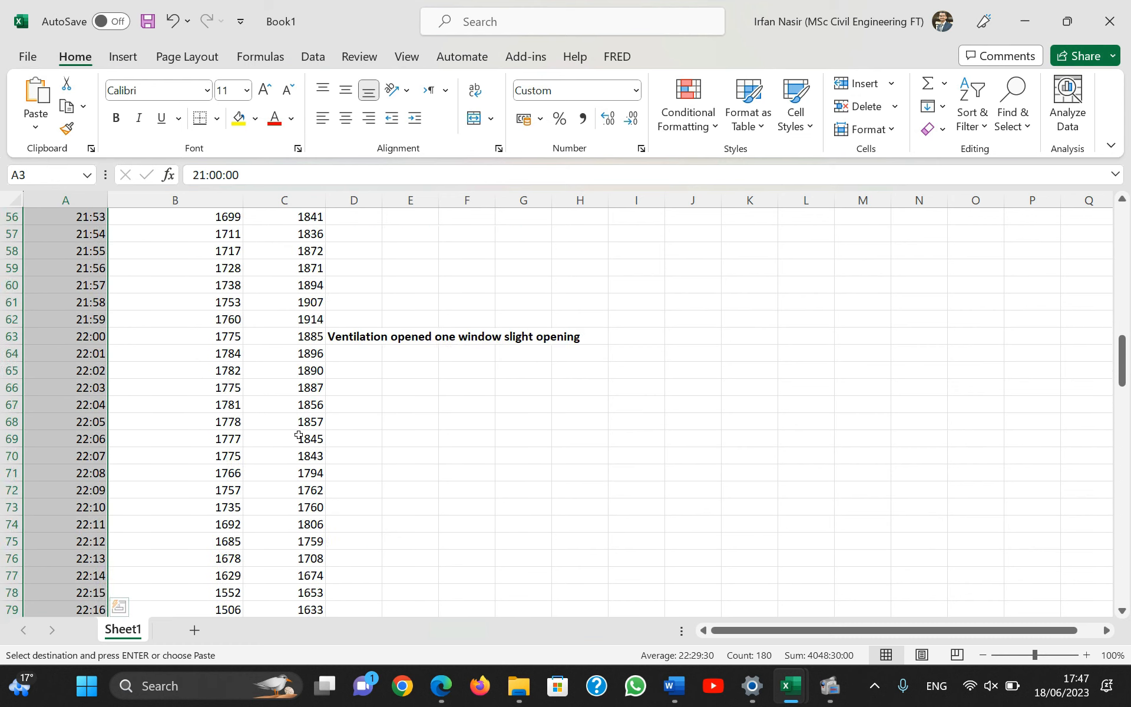
scroll(298, 436, up, 18)
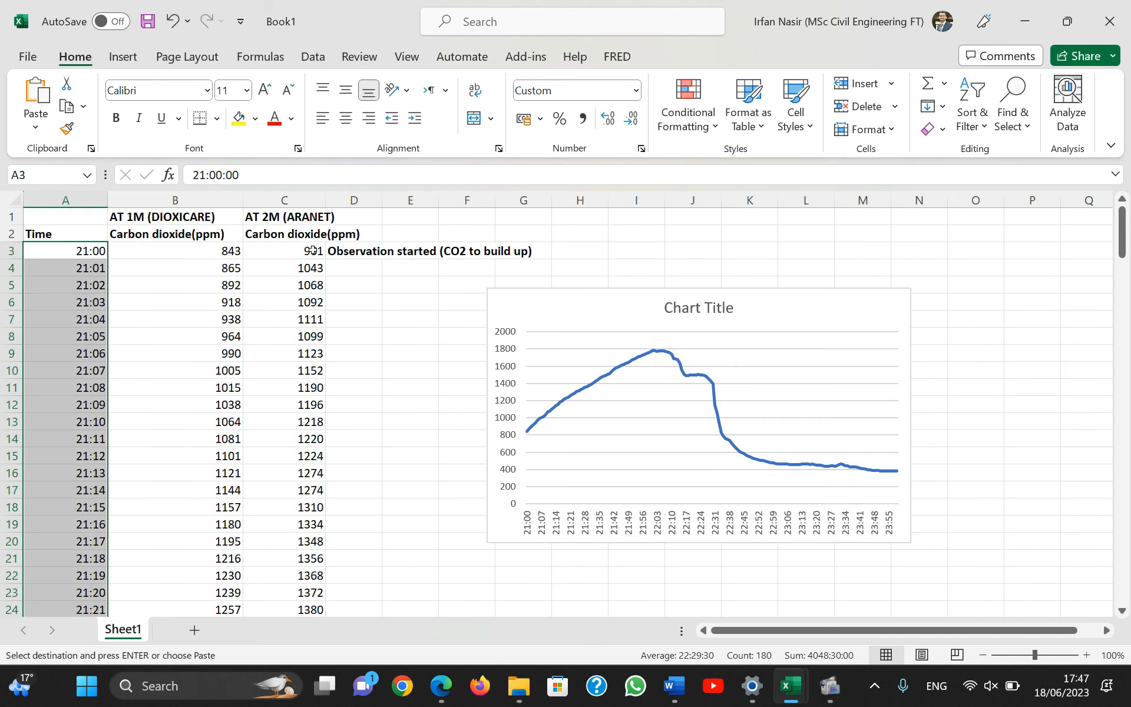
drag(313, 250, 315, 595)
scroll(475, 485, up, 11)
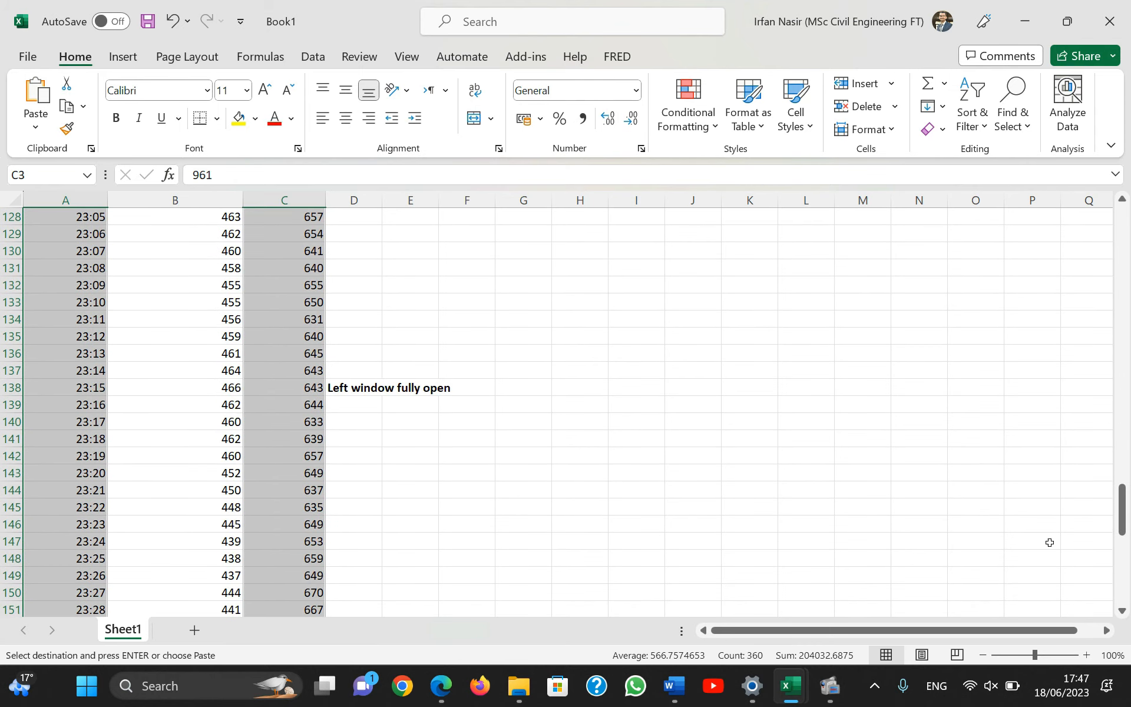
drag(1123, 507, 1122, 224)
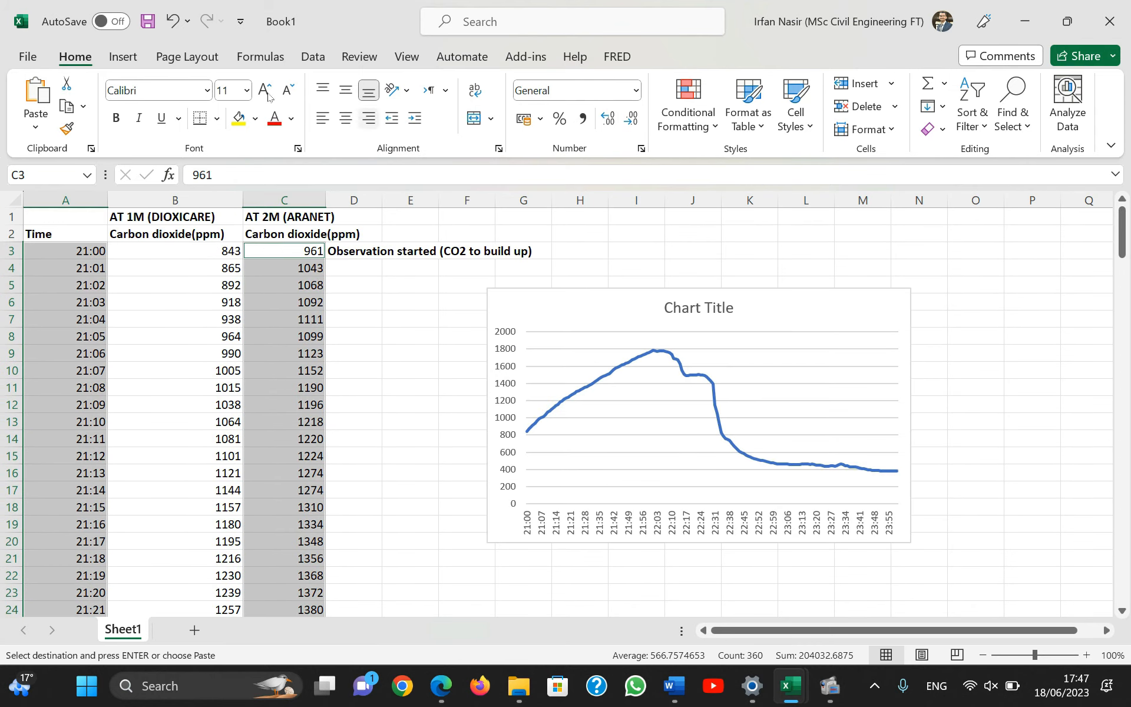
click(132, 58)
click(408, 106)
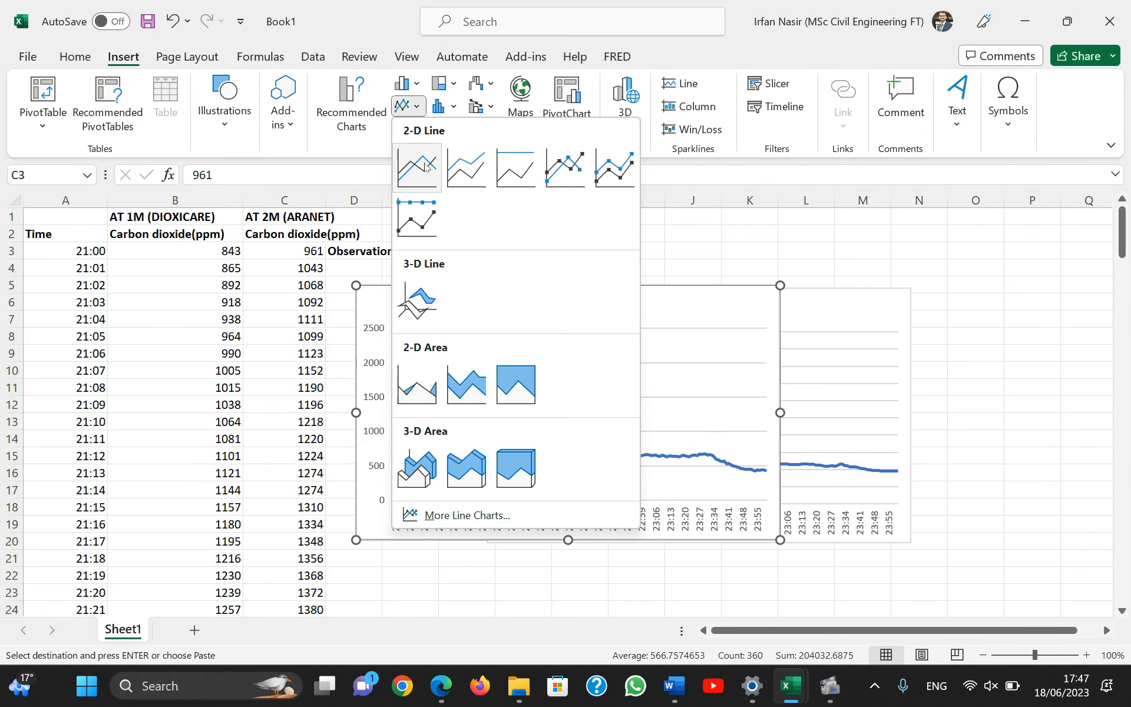
click(425, 166)
scroll(636, 371, down, 3)
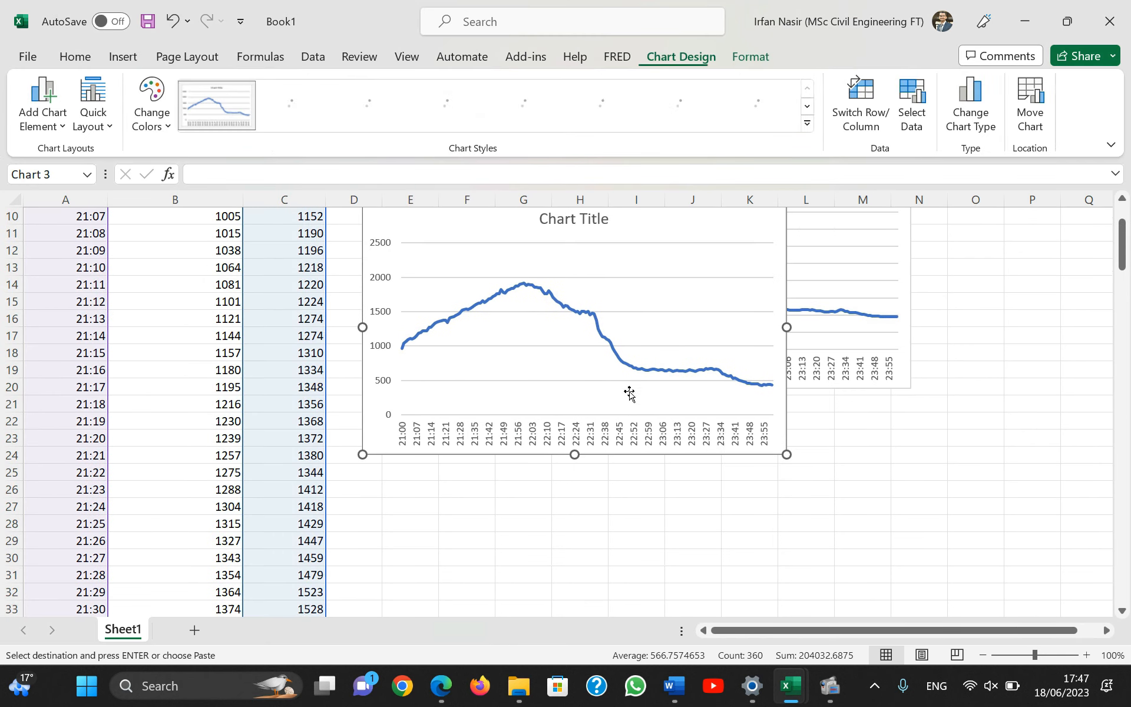
drag(687, 243, 828, 411)
Copy the 2 m series from the lower chart into the 1 m chart, and move the combined chart up.
click(735, 501)
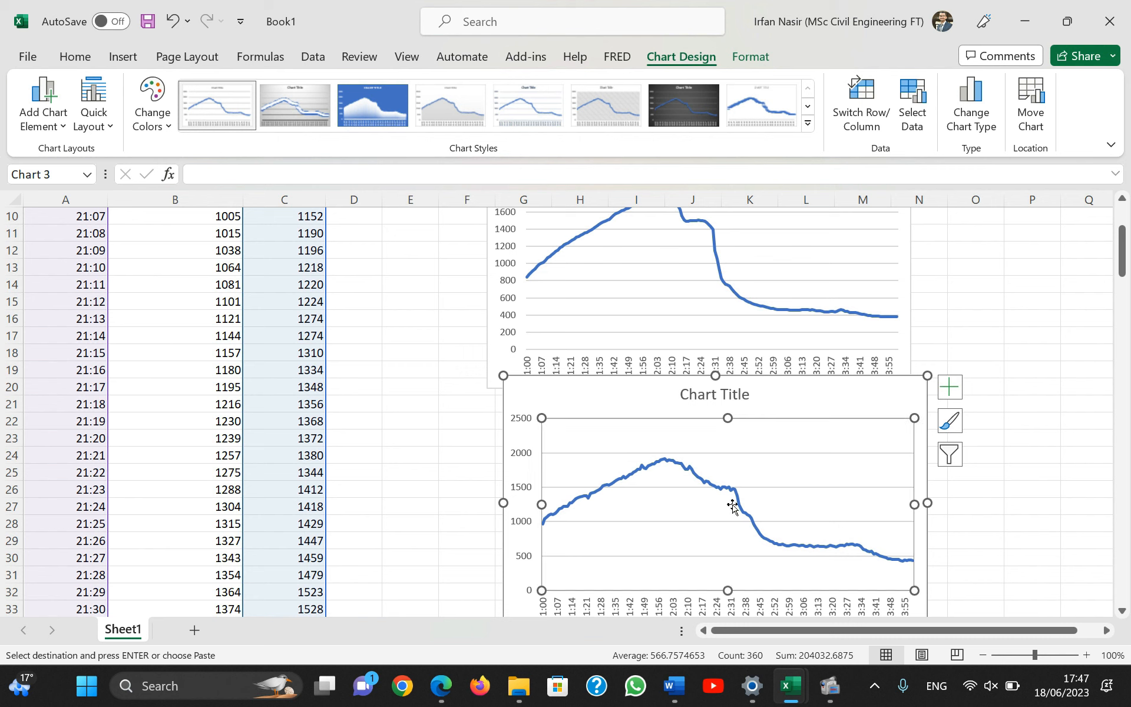
double_click(736, 500)
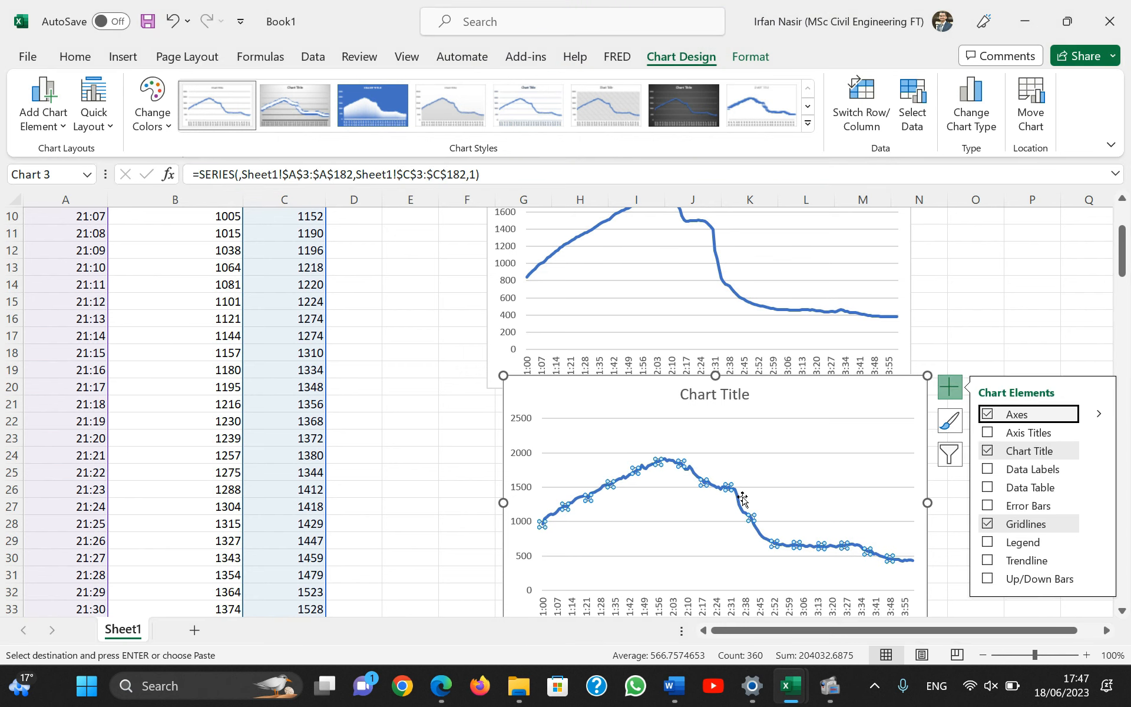
click(743, 499)
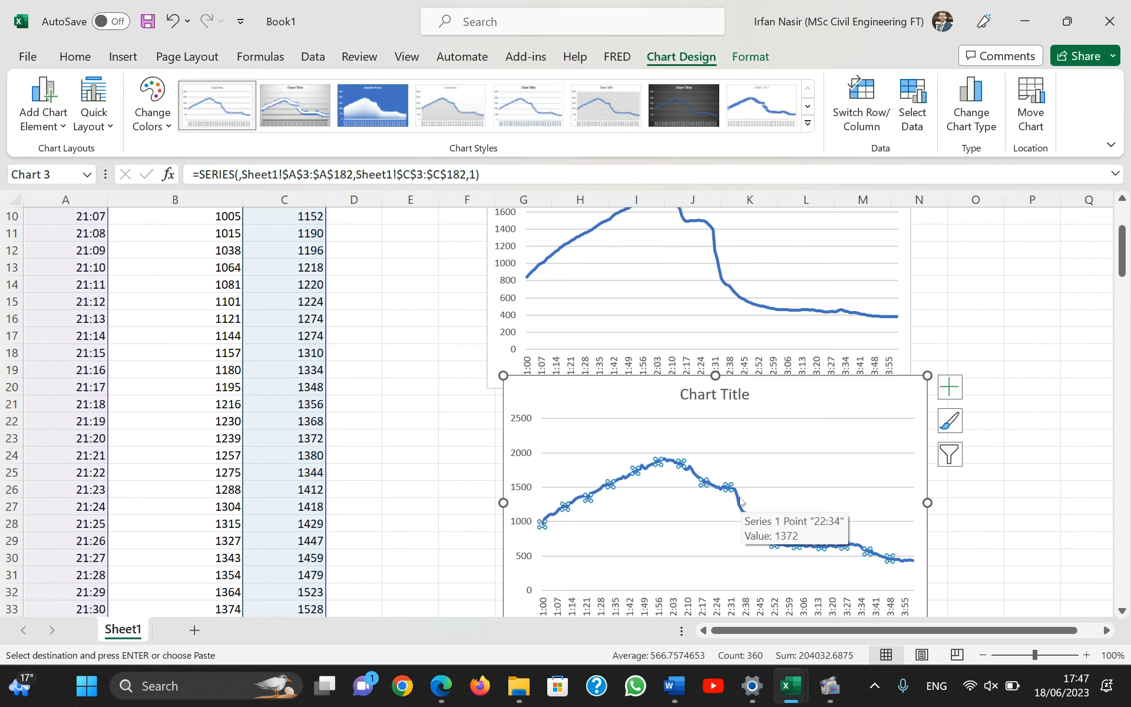
key(Escape)
scroll(778, 448, up, 3)
click(780, 363)
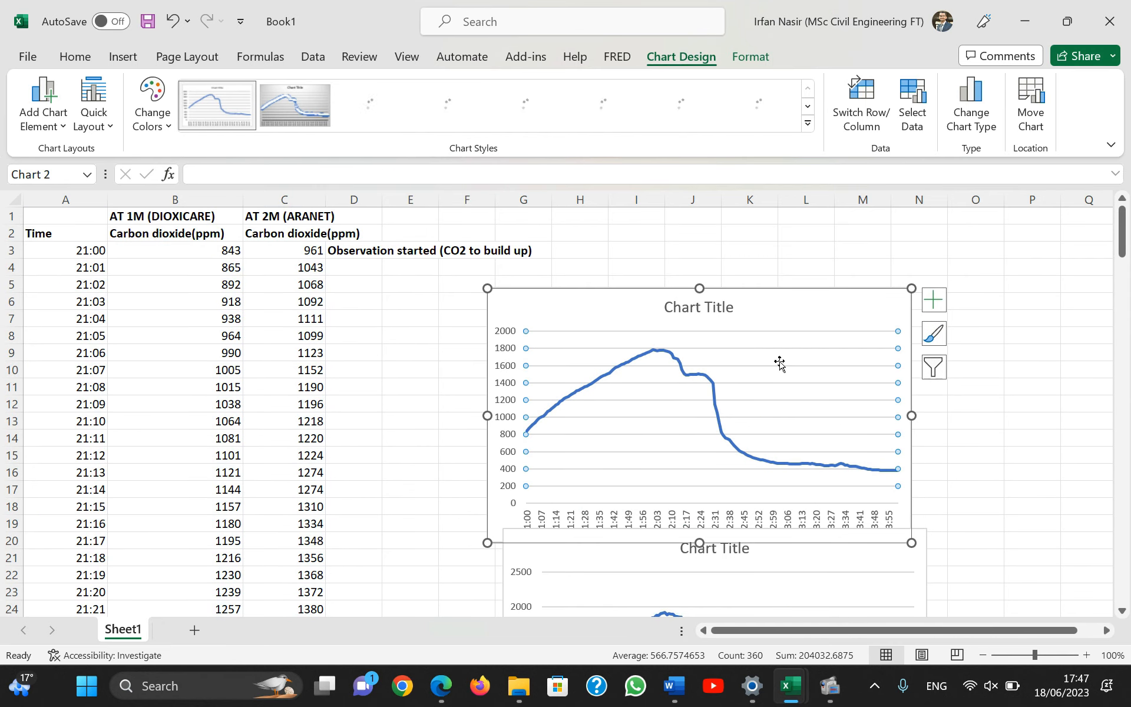
key(ctrl+v)
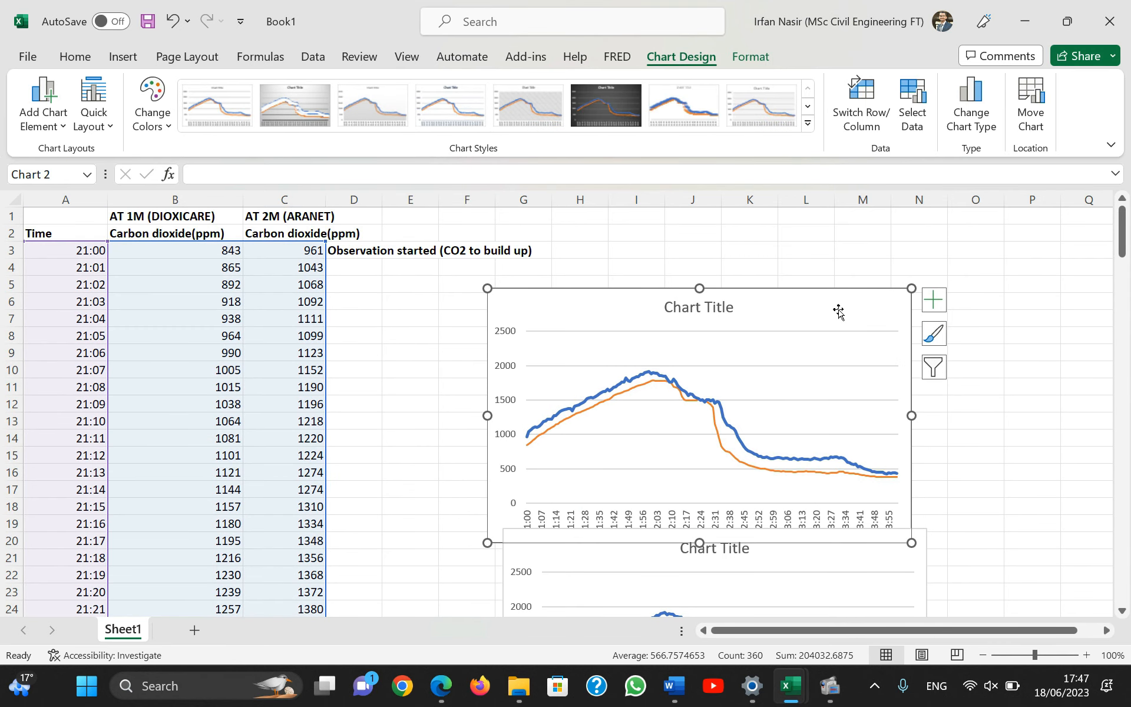
drag(838, 311, 826, 254)
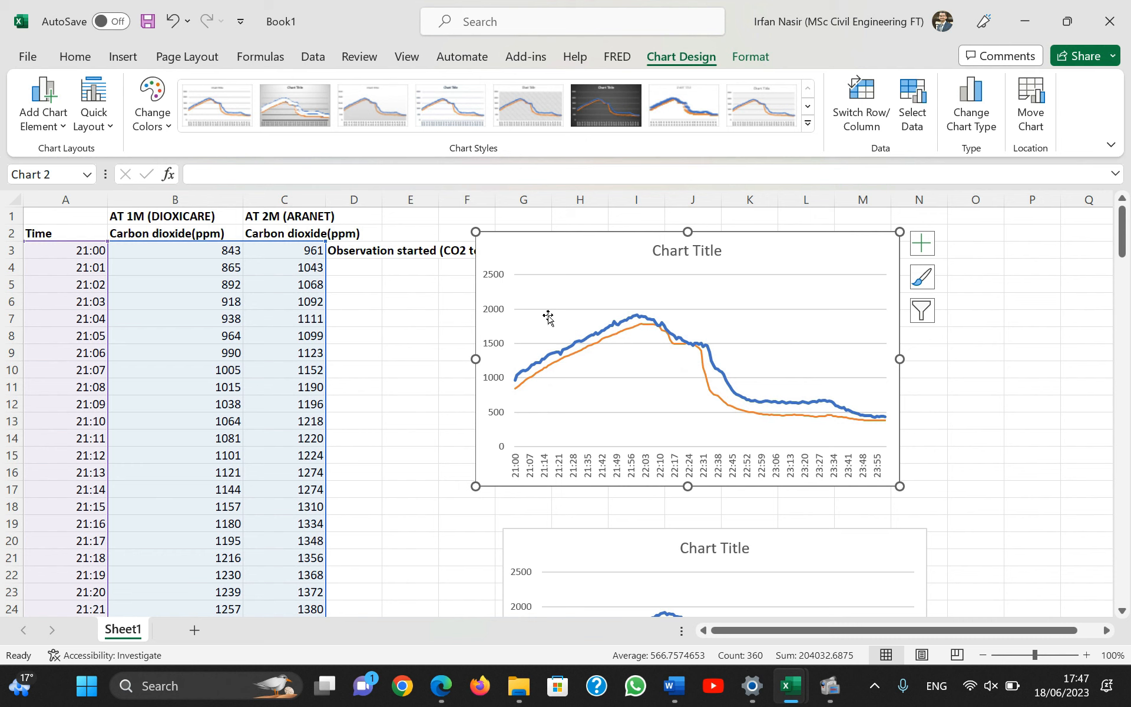
Add axis titles and a legend to the combined chart, leaving data labels off.
click(923, 243)
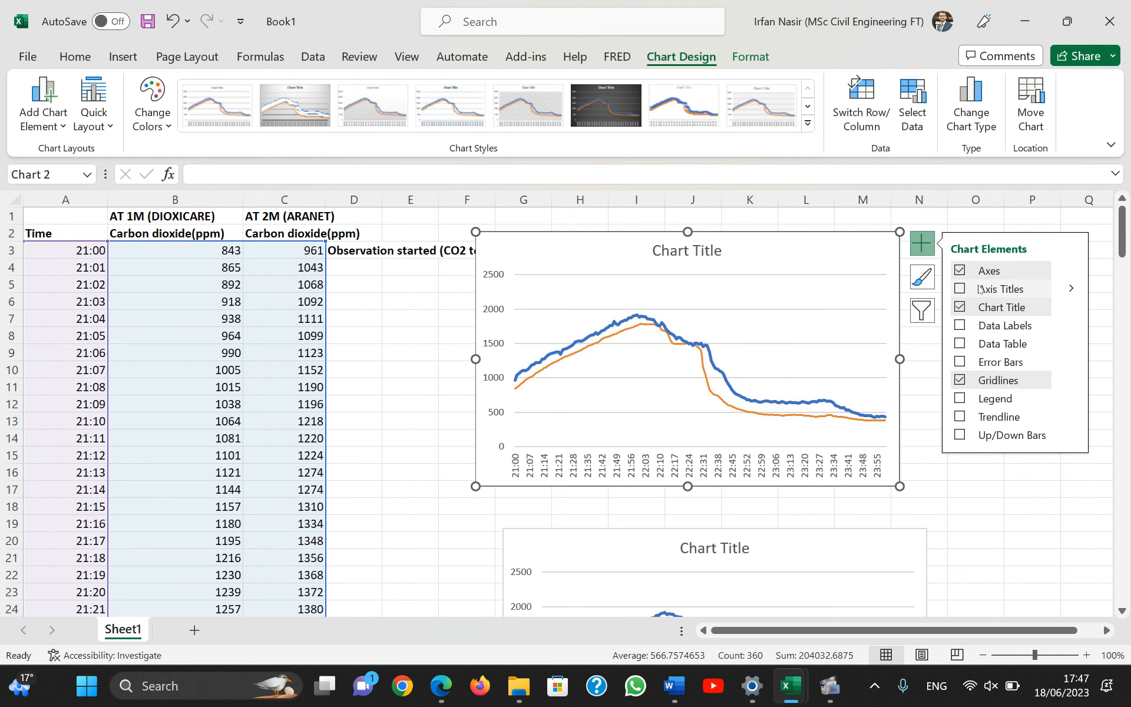
click(988, 328)
click(989, 327)
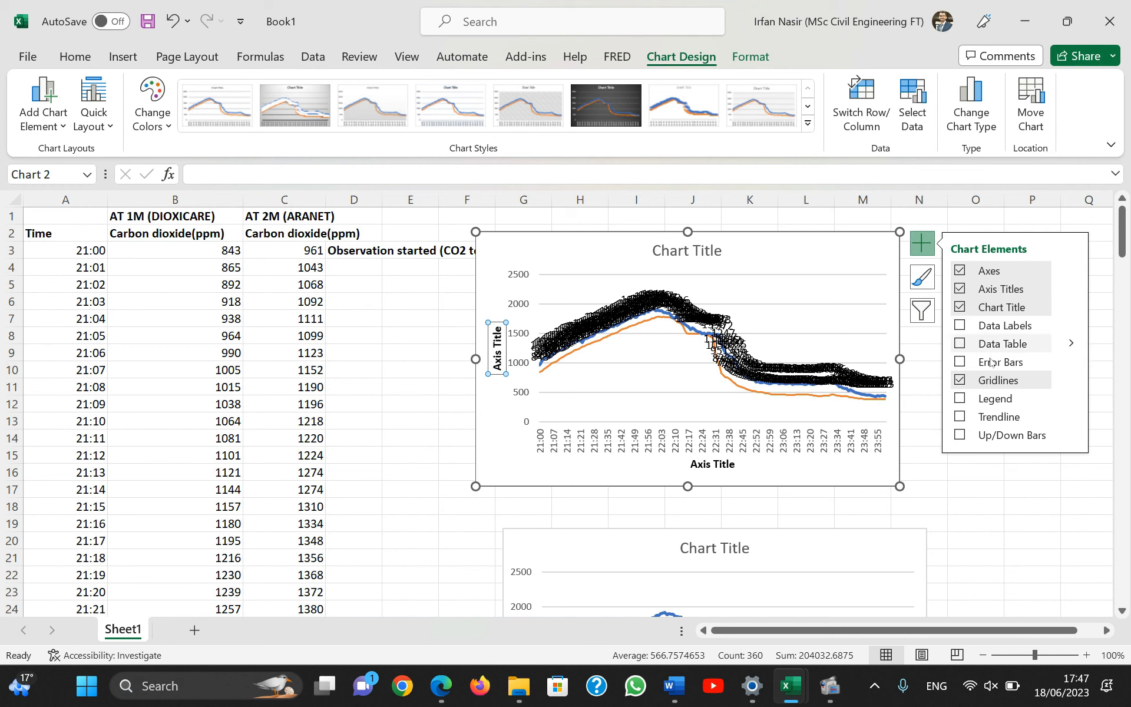
click(1006, 400)
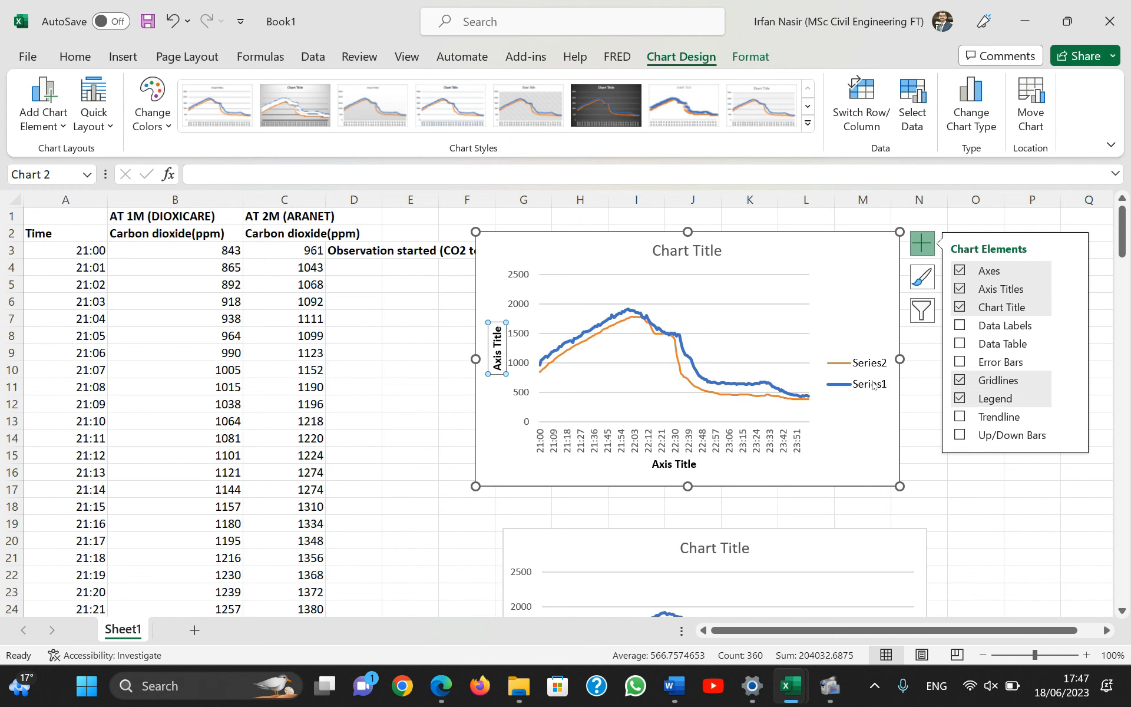
Rename the combined chart's Series1 as 2m.
click(873, 372)
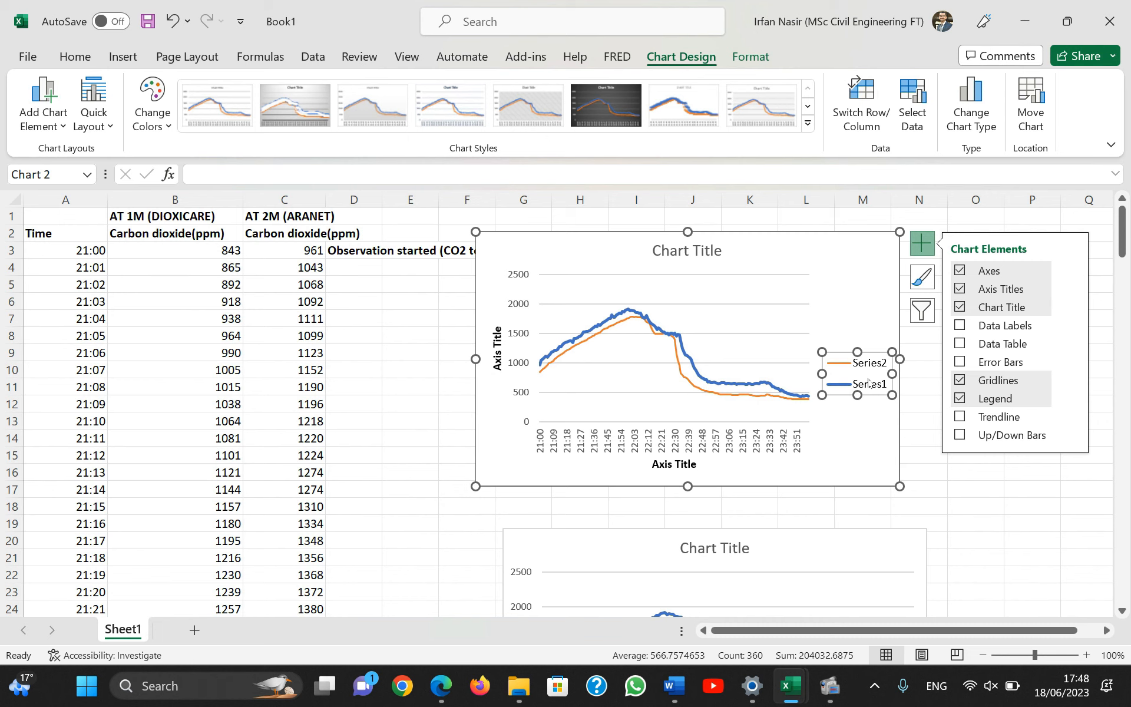
double_click(862, 371)
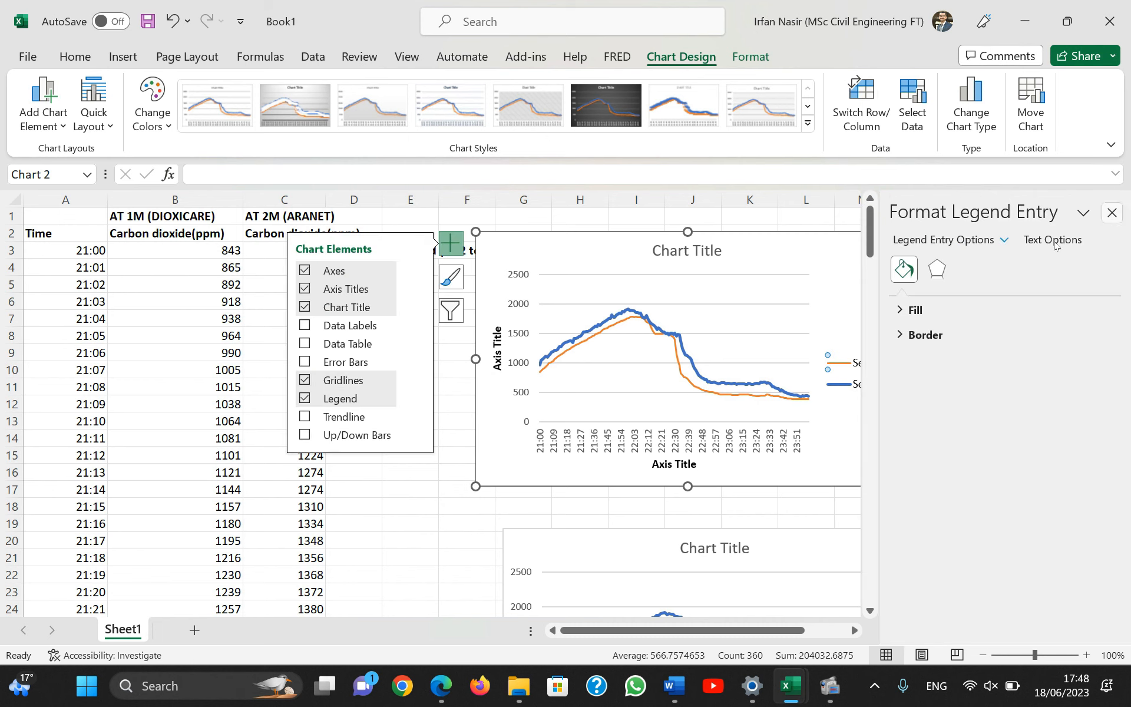
click(1111, 212)
click(872, 384)
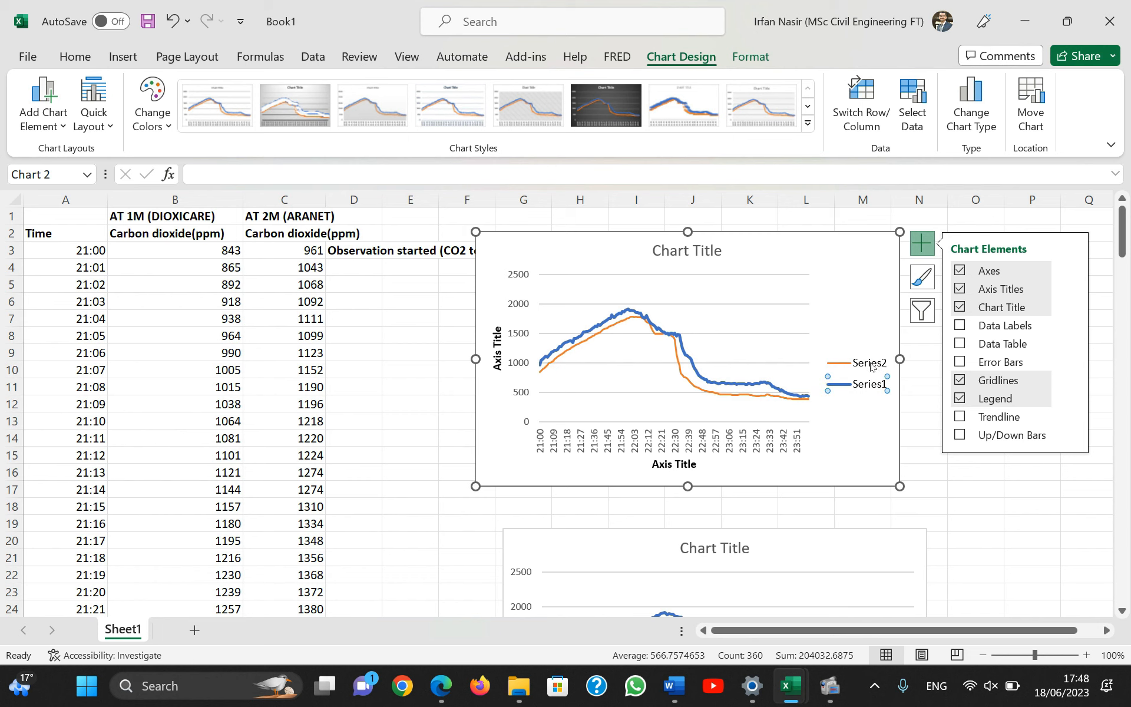
click(923, 312)
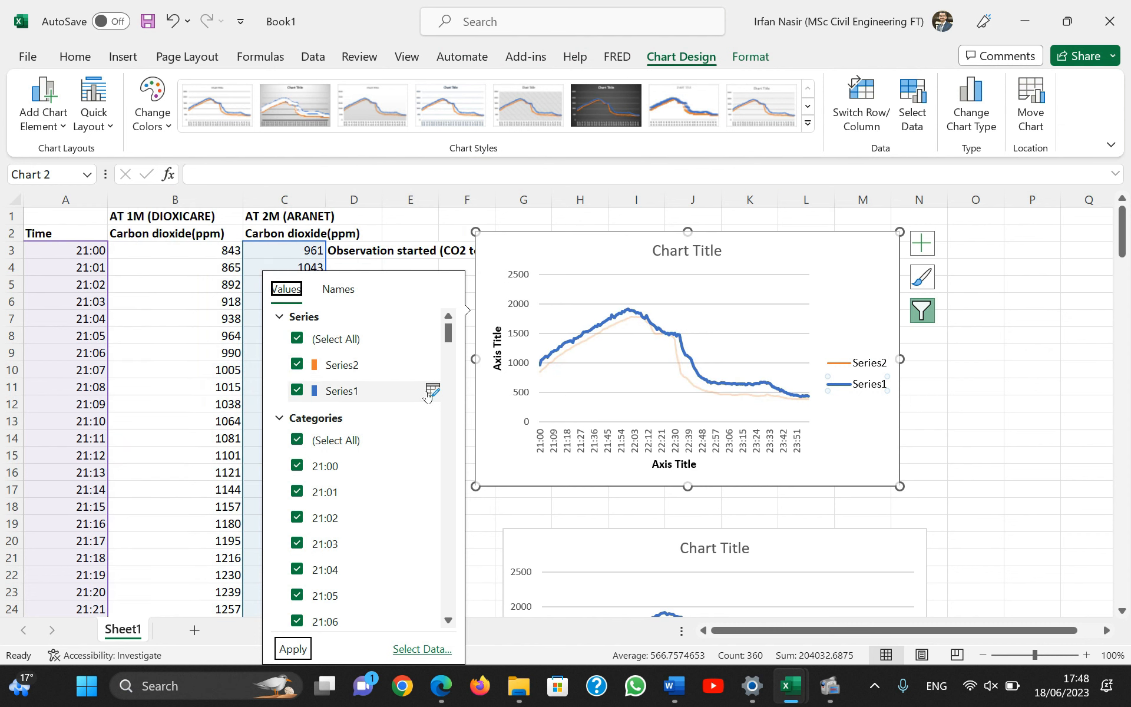
click(433, 391)
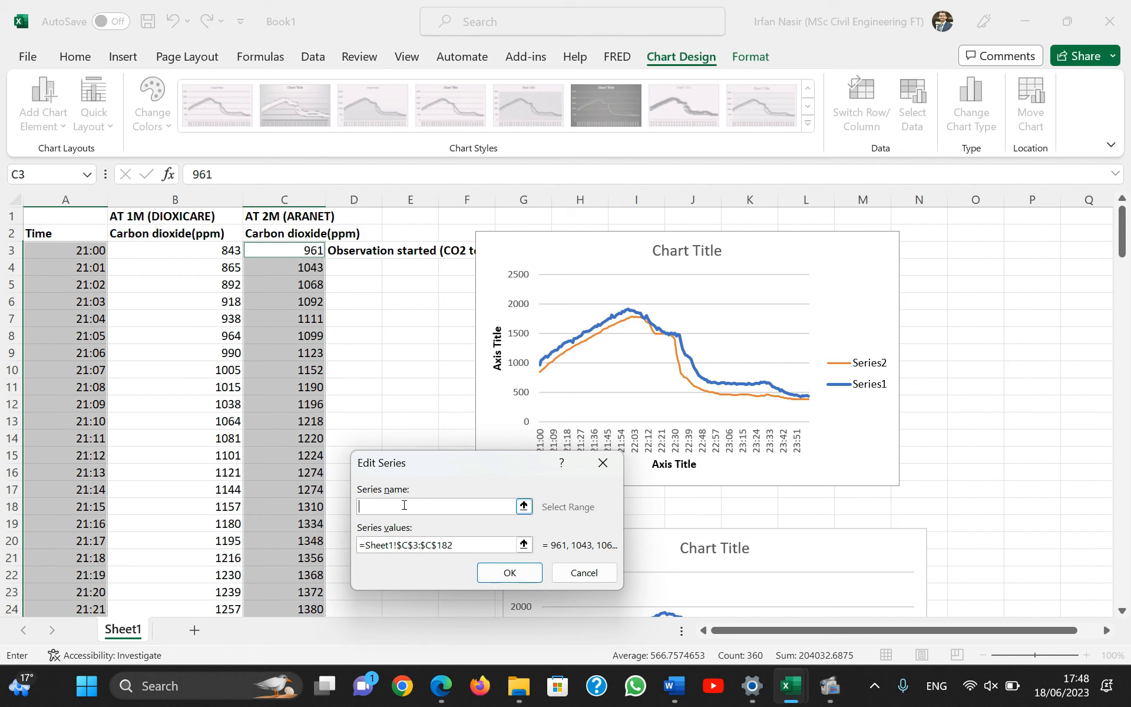
click(509, 572)
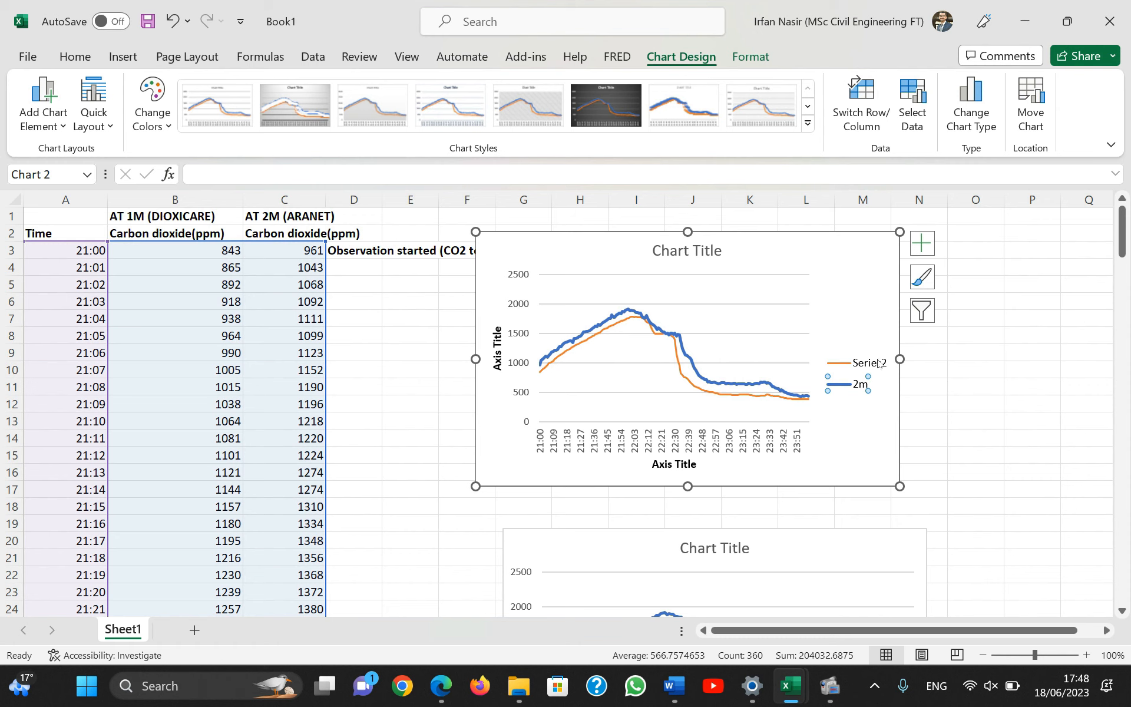
Delete both the 2 m line chart and the combined chart from the sheet.
click(816, 540)
key(Delete)
click(843, 257)
key(Delete)
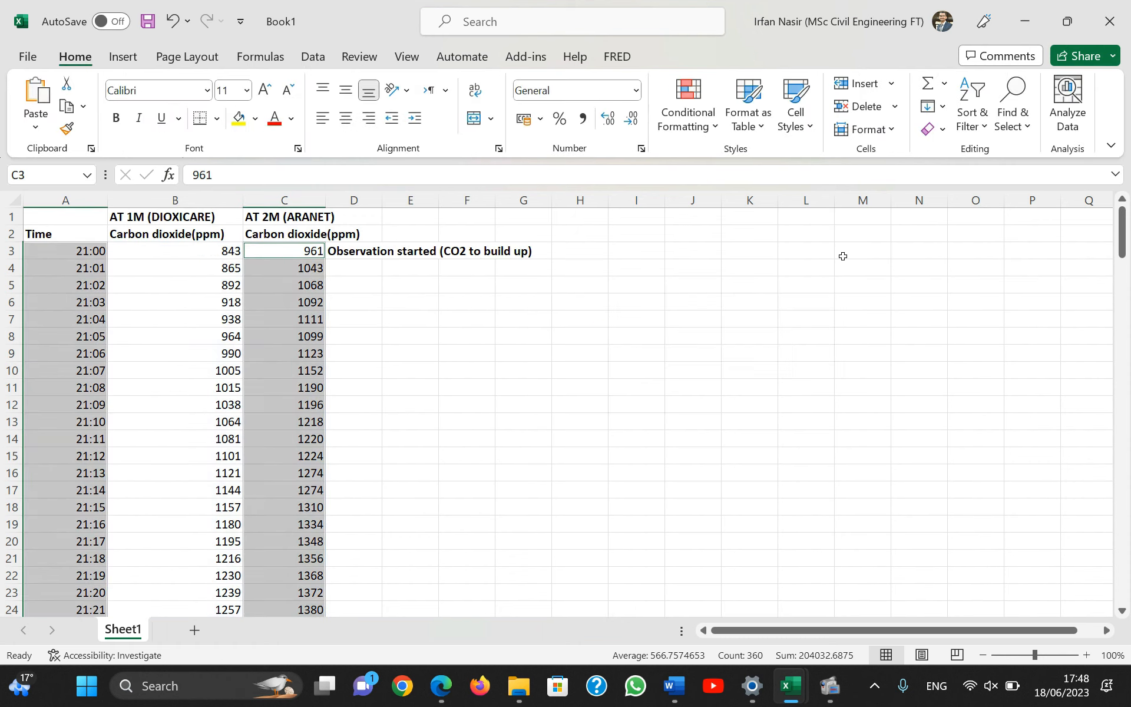
Insert a basic 2-D line chart of the time and 1 m readings in A3:B182, and position it beside the data.
click(435, 341)
key(XF86AudioLowerVolume)
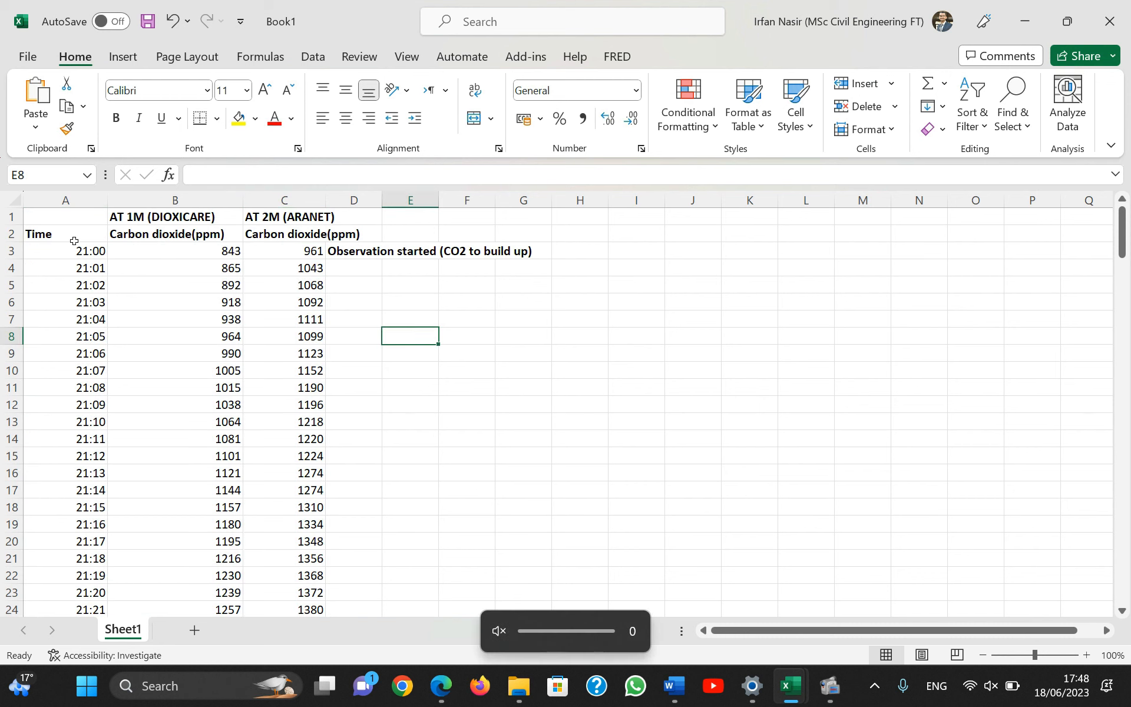
drag(66, 251, 237, 548)
scroll(419, 500, up, 6)
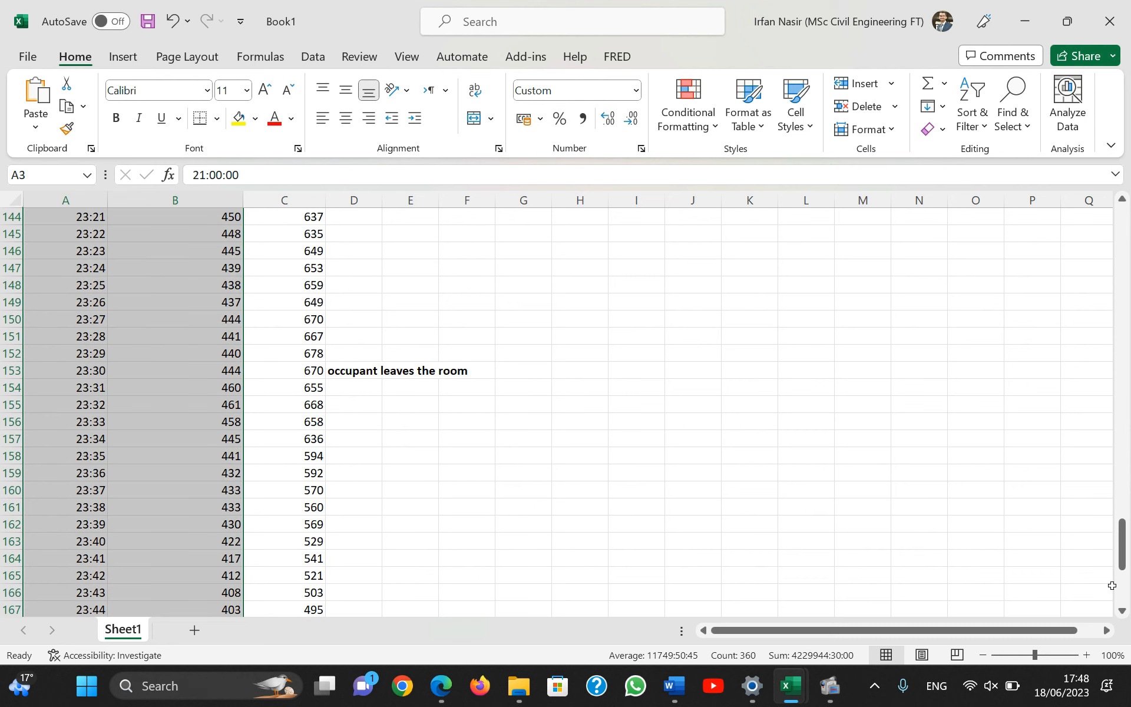
drag(1122, 548, 905, 209)
click(125, 59)
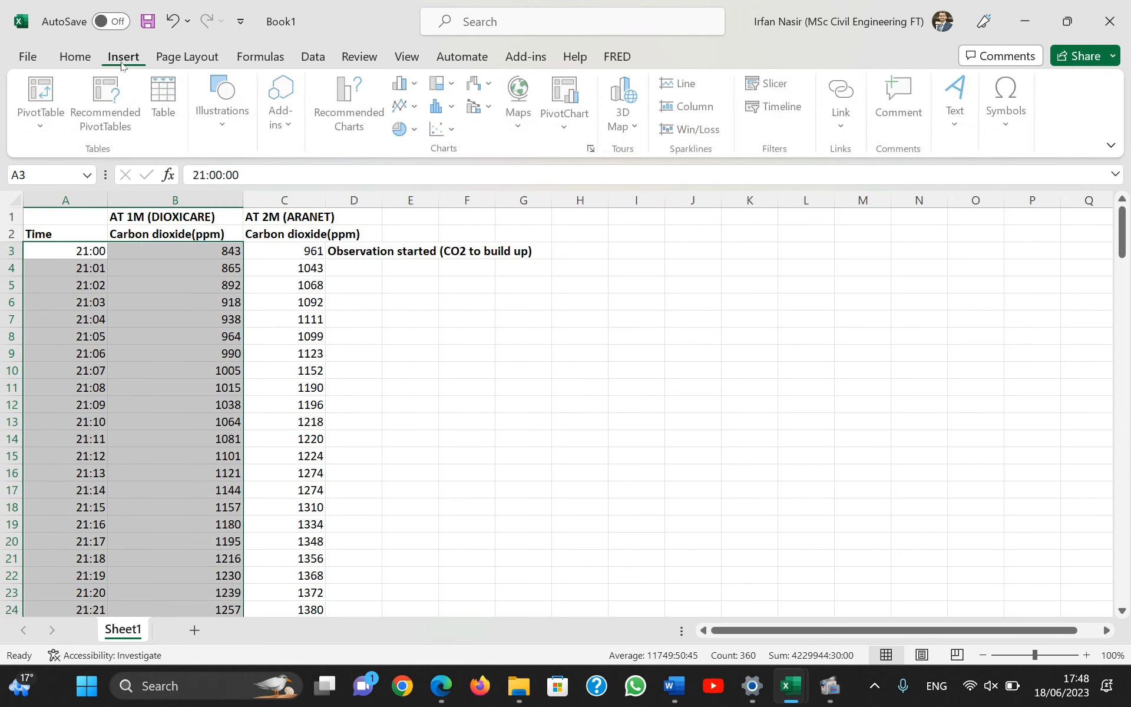
click(418, 112)
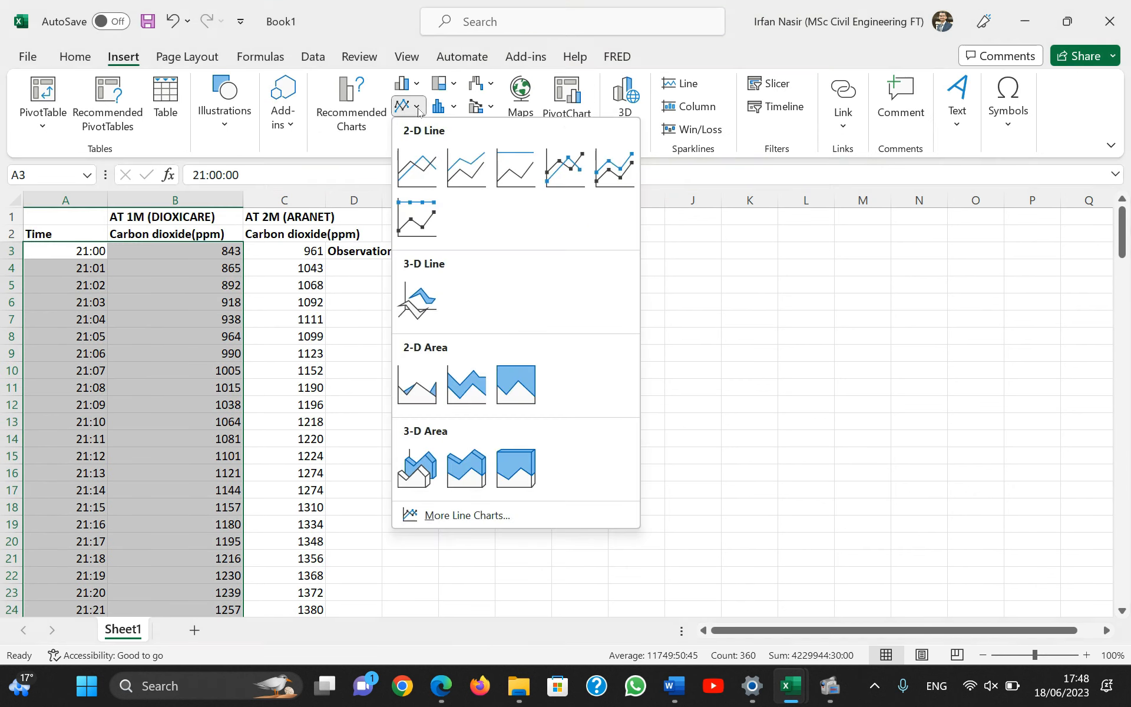
click(418, 169)
drag(634, 312, 799, 305)
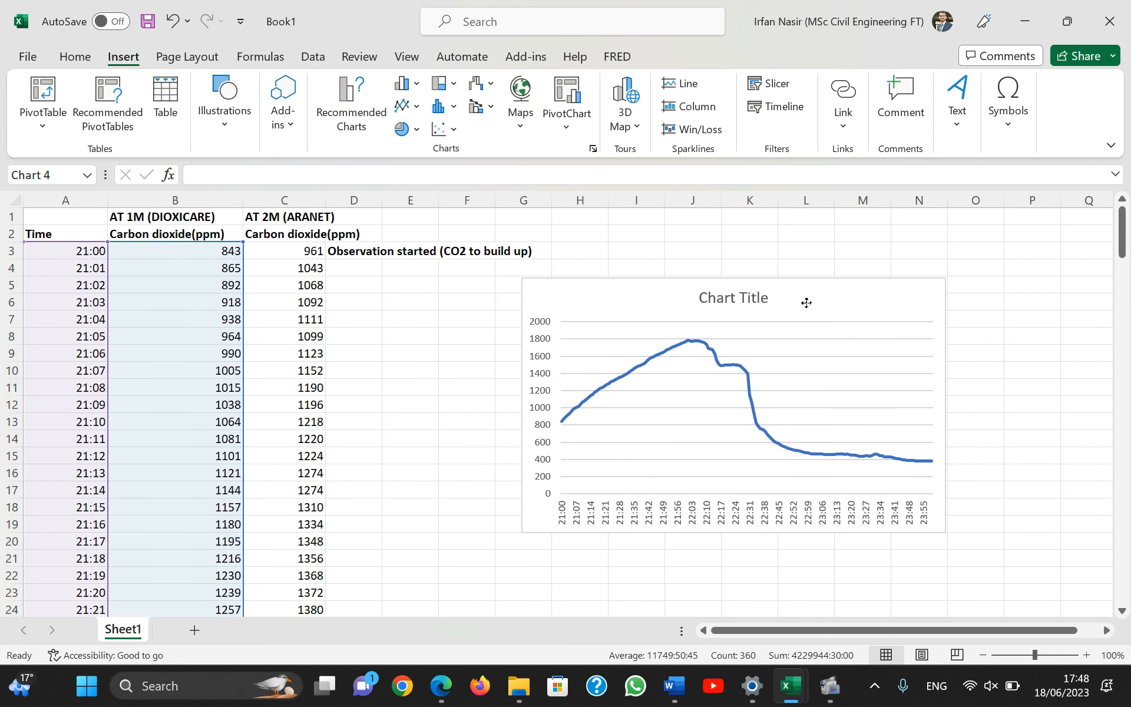
Add axis titles and a legend to the 1 m line chart, leaving data labels off.
click(969, 289)
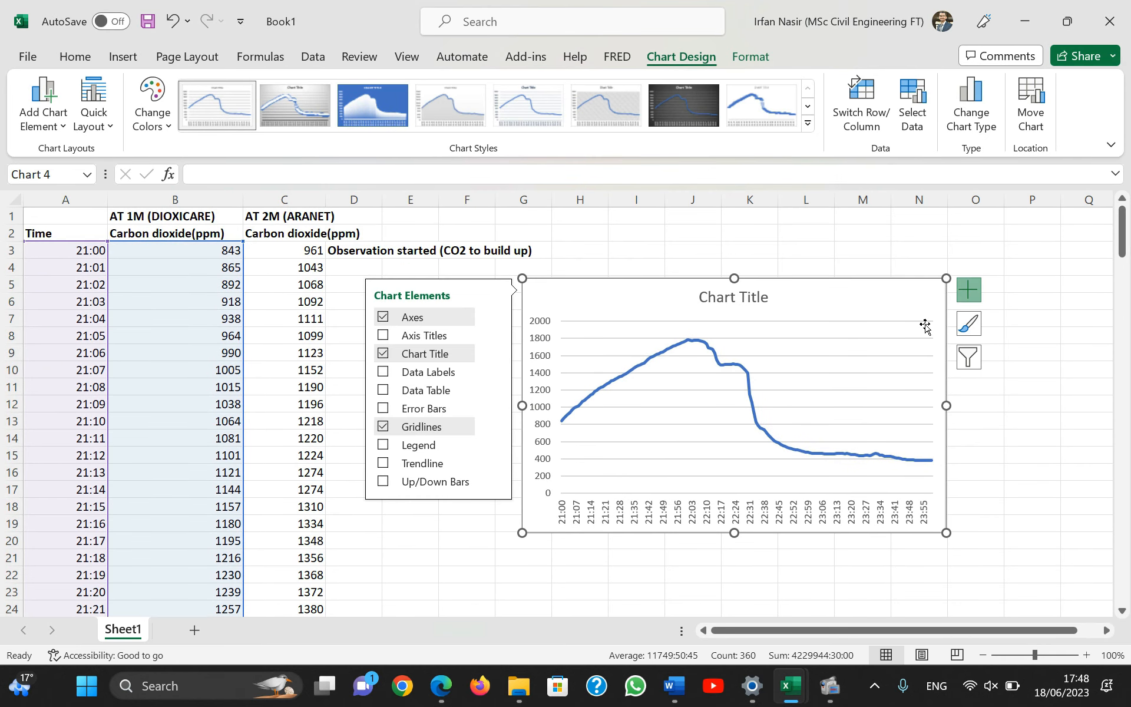
click(406, 336)
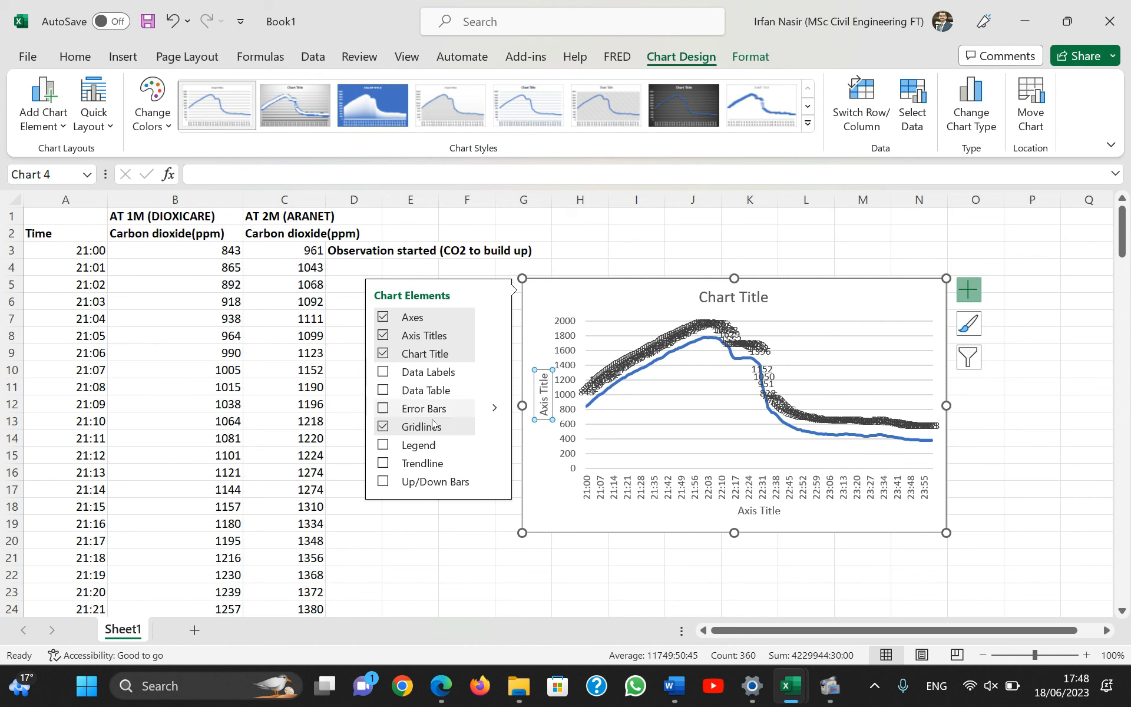
click(383, 445)
click(803, 388)
scroll(803, 389, down, 1)
scroll(803, 389, up, 1)
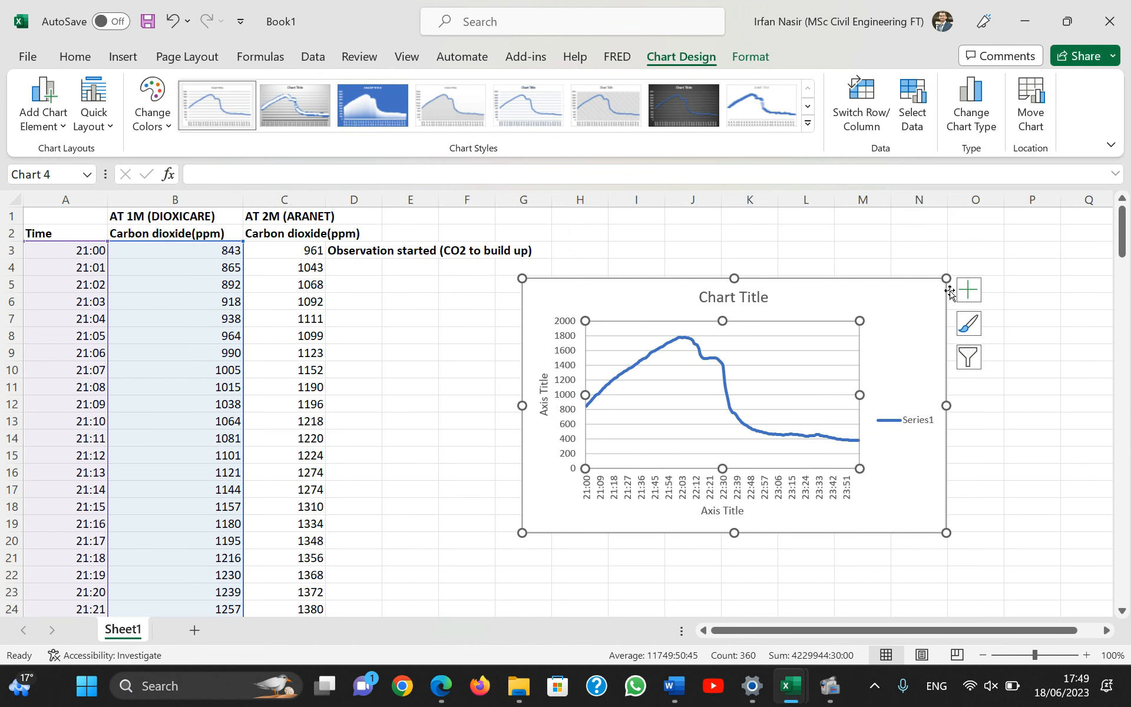
Add a new data series named "series 2" to the line chart's data source.
right_click(787, 372)
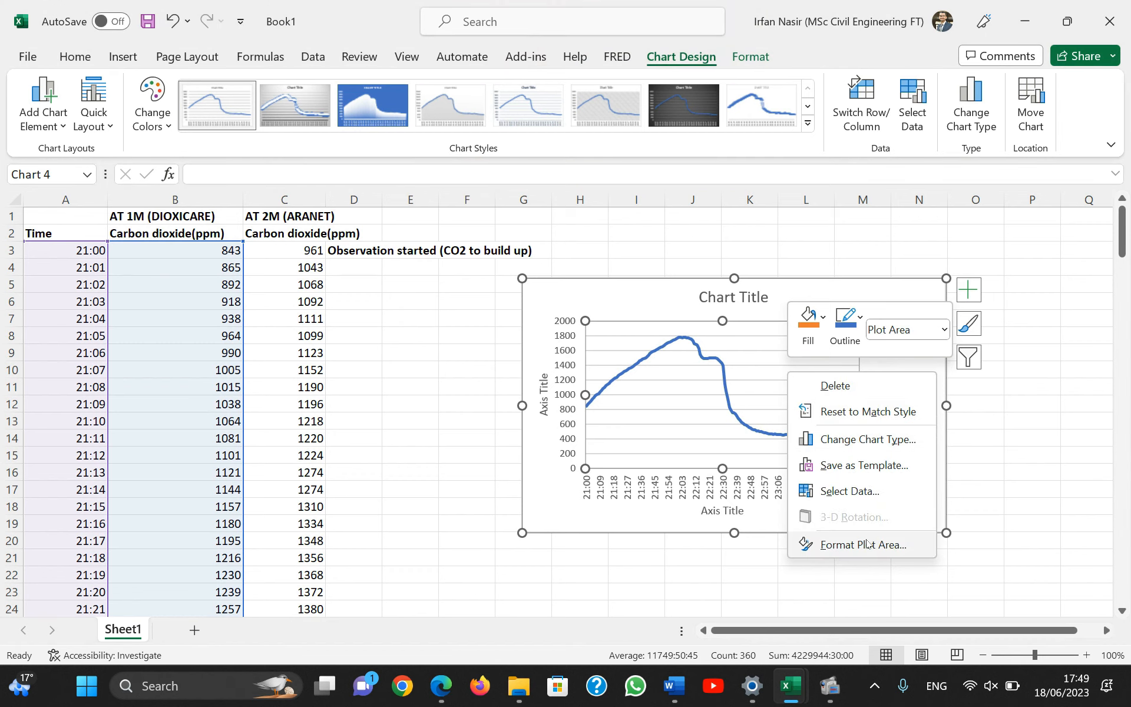
click(851, 491)
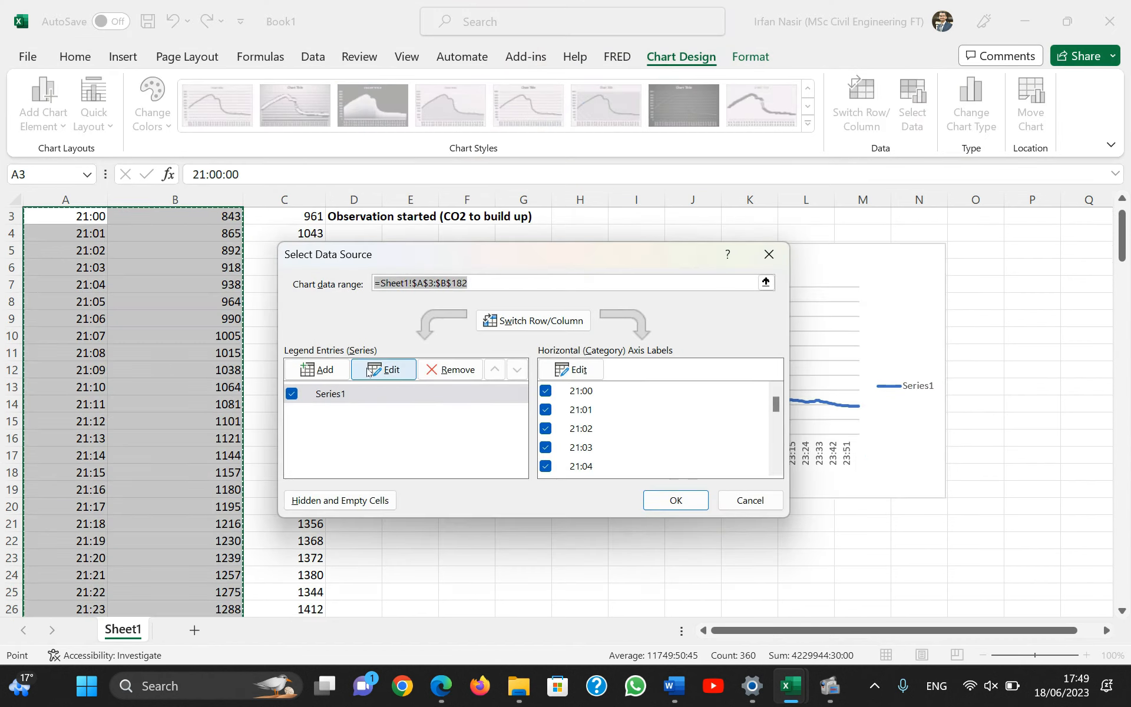
click(311, 368)
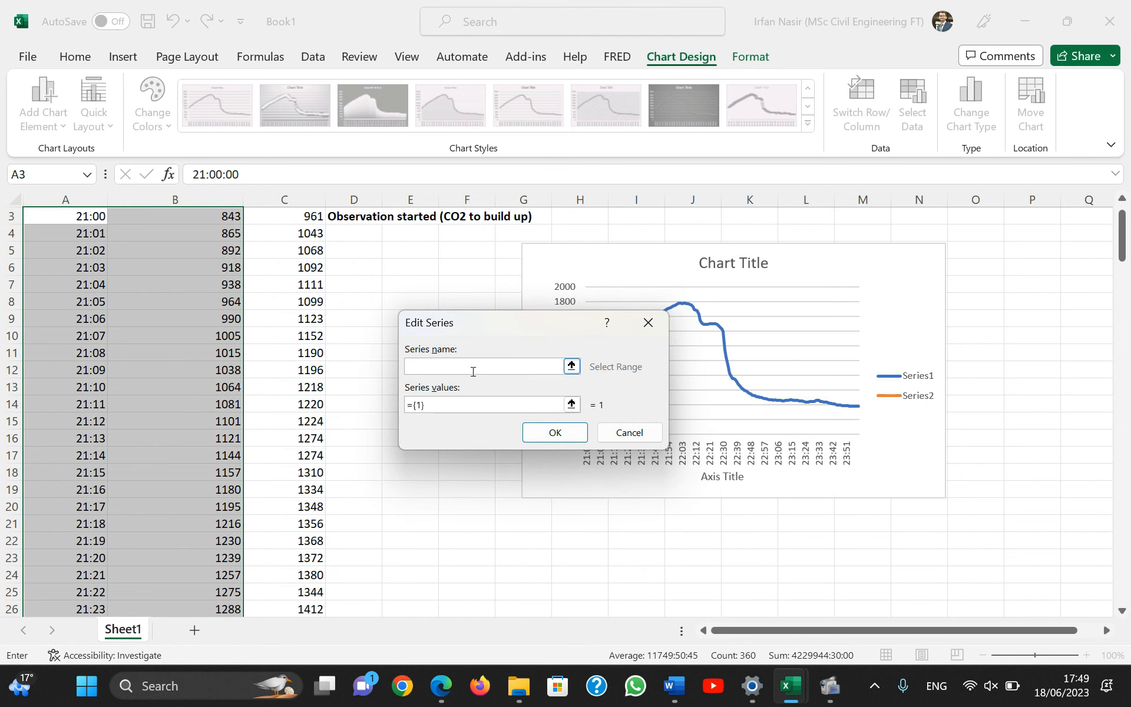
text(series 2)
scroll(302, 267, up, 1)
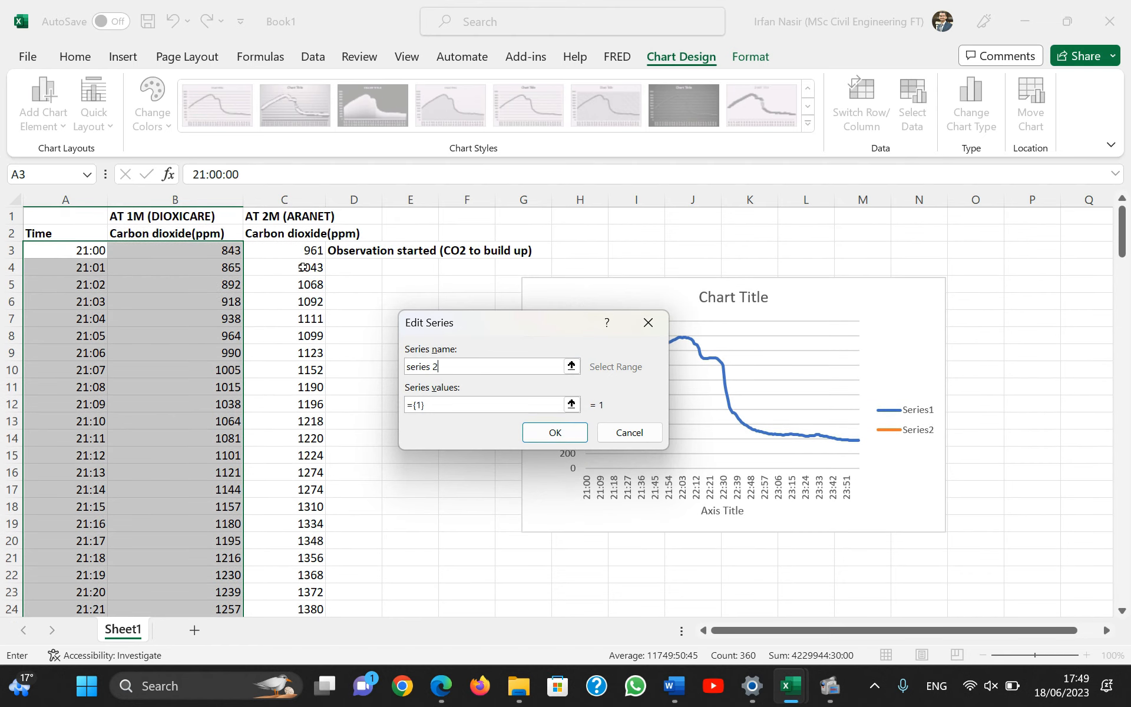
Set series 2's values to the 2 m readings in C3:C182, apply the data source, and move the chart closer to the data.
click(571, 404)
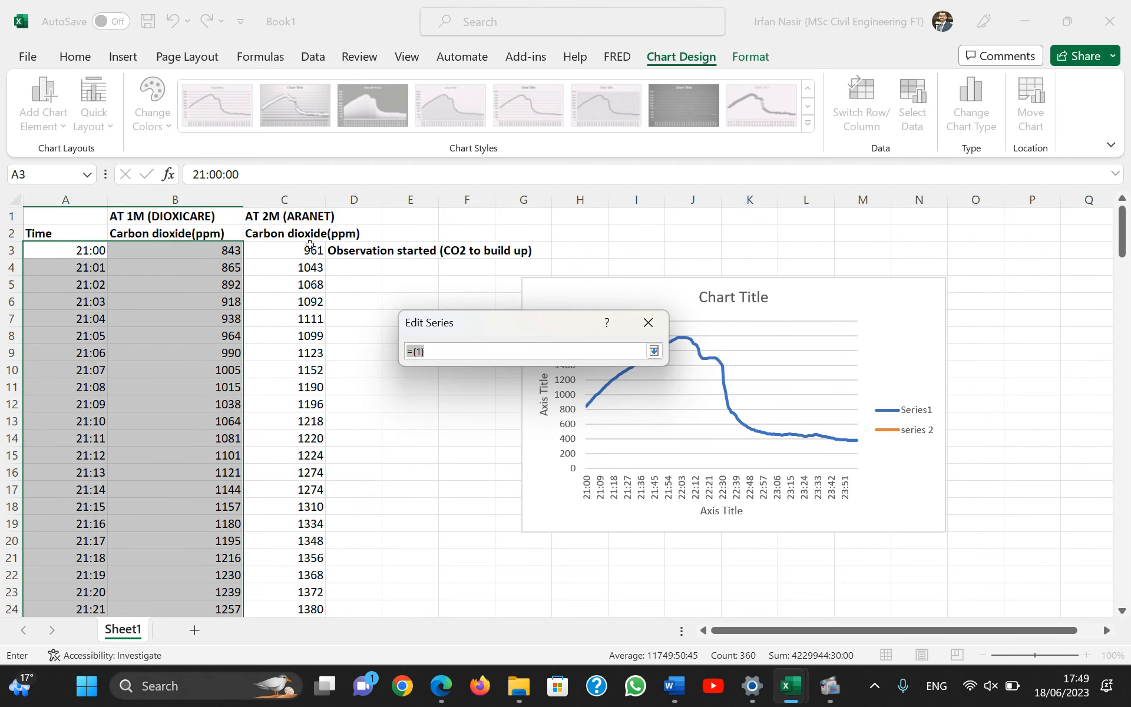
drag(310, 250, 321, 590)
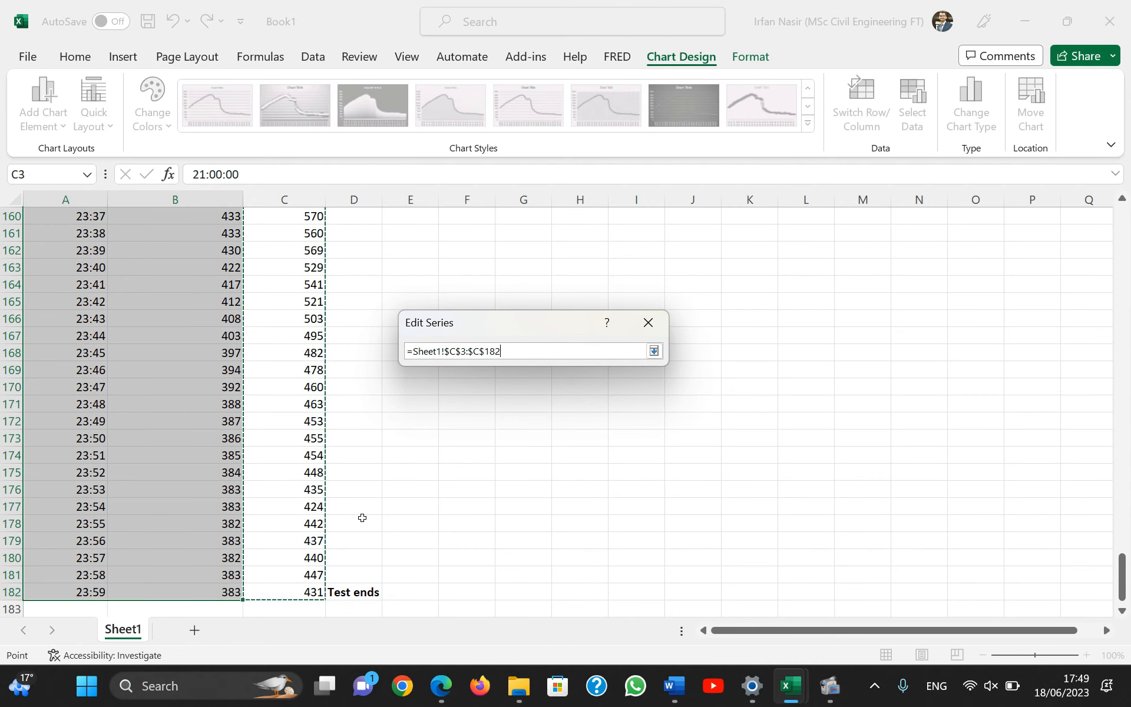
key(Return)
click(576, 432)
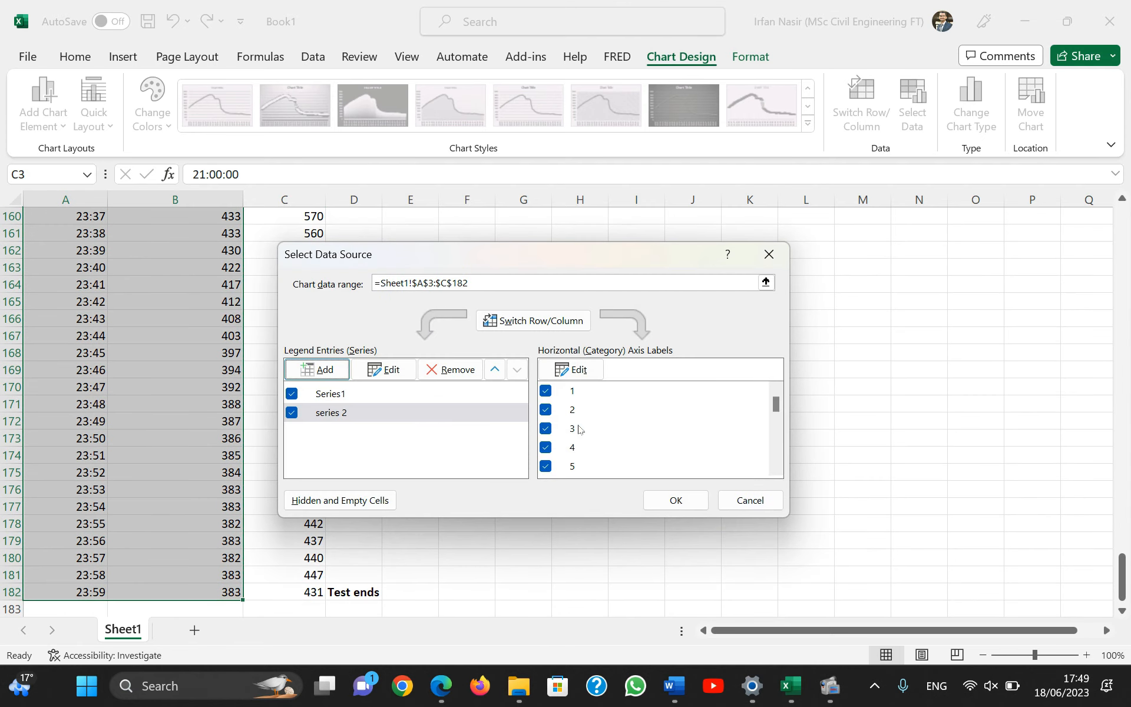
click(676, 501)
drag(1123, 580, 1128, 229)
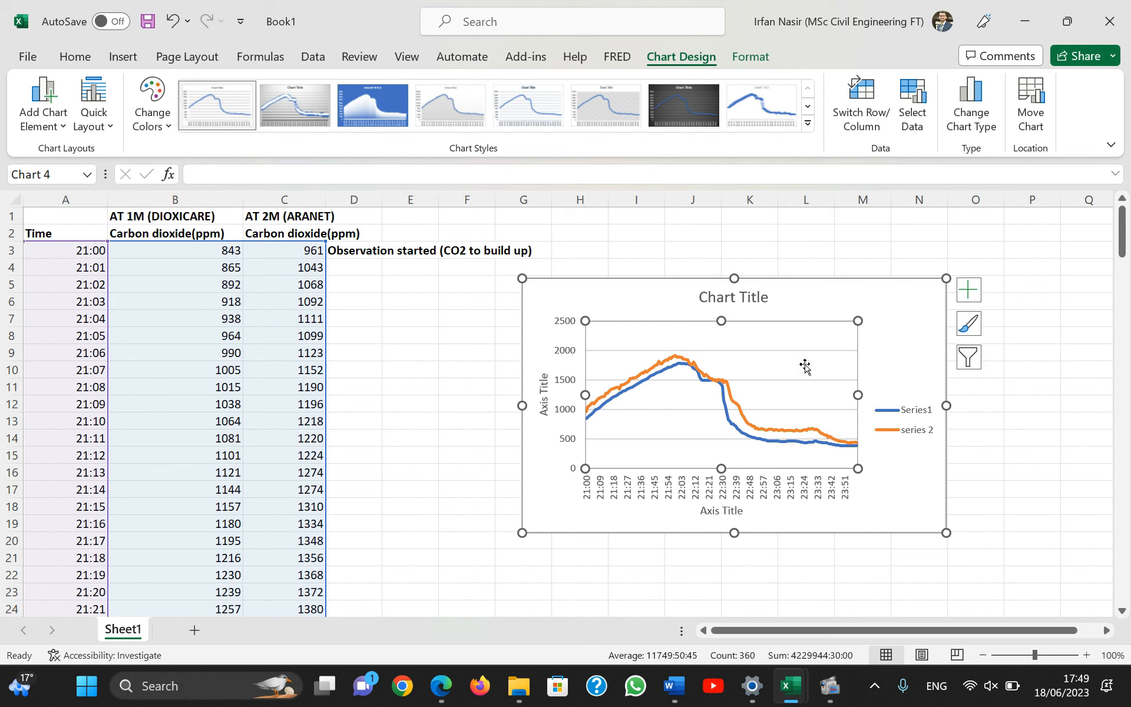
drag(905, 304, 771, 342)
drag(832, 286, 822, 296)
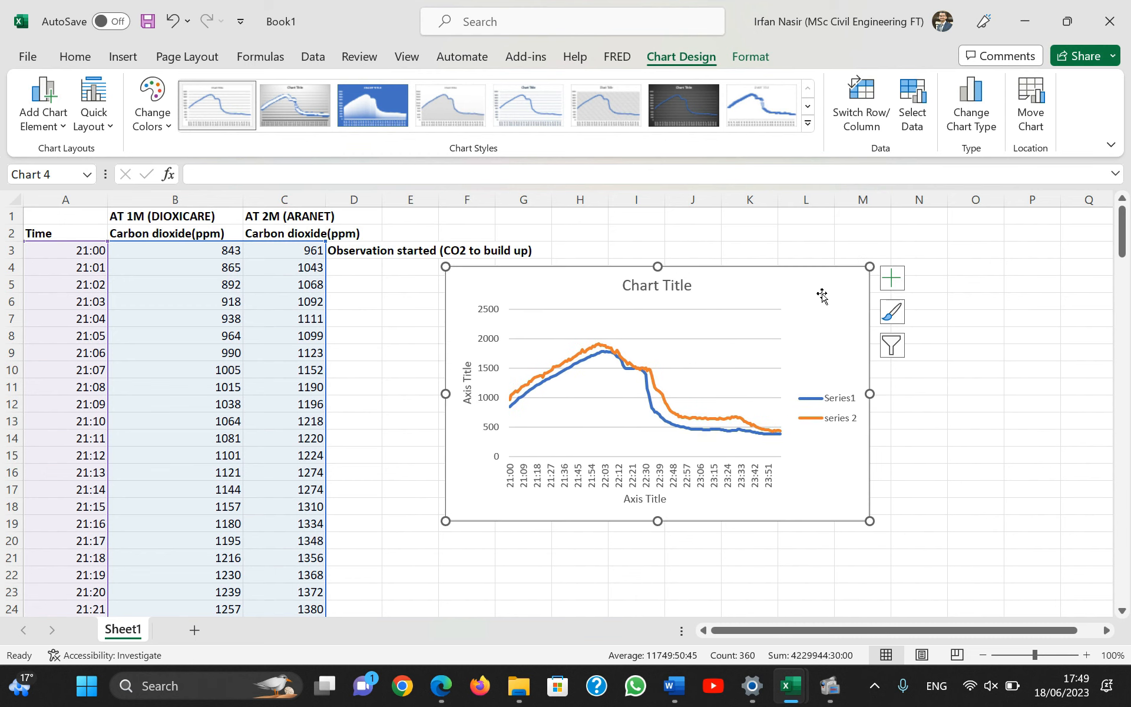